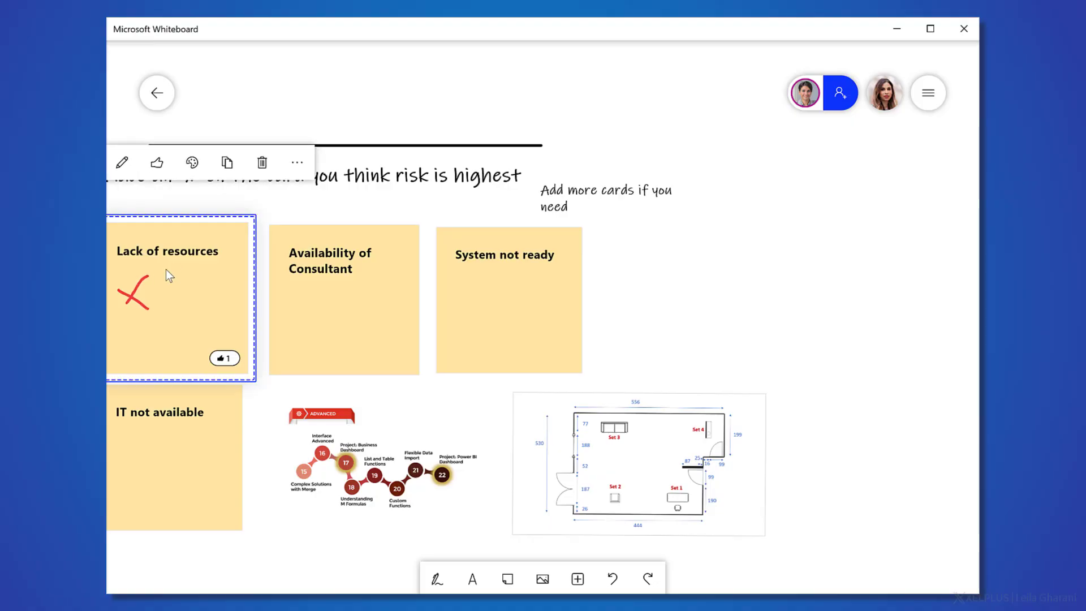
Step: Like the Lack of resources sticky note on the Project Risks board
left_click(157, 164)
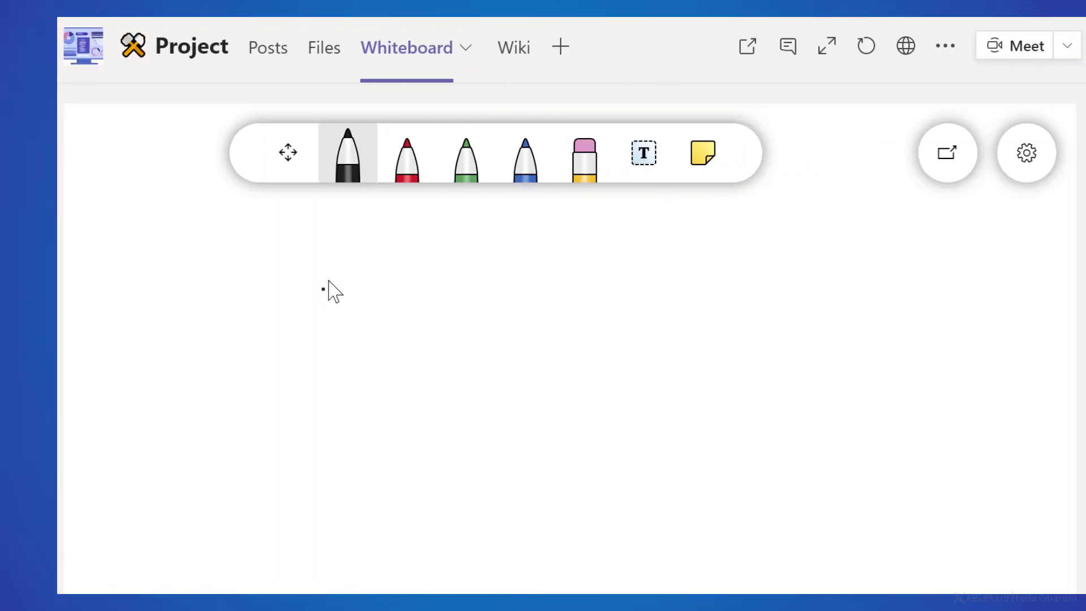
Step: Draw a quick freehand shape and add a text box reading 'Project' on the board
left_click_drag(294, 289, 265, 316)
left_click(599, 158)
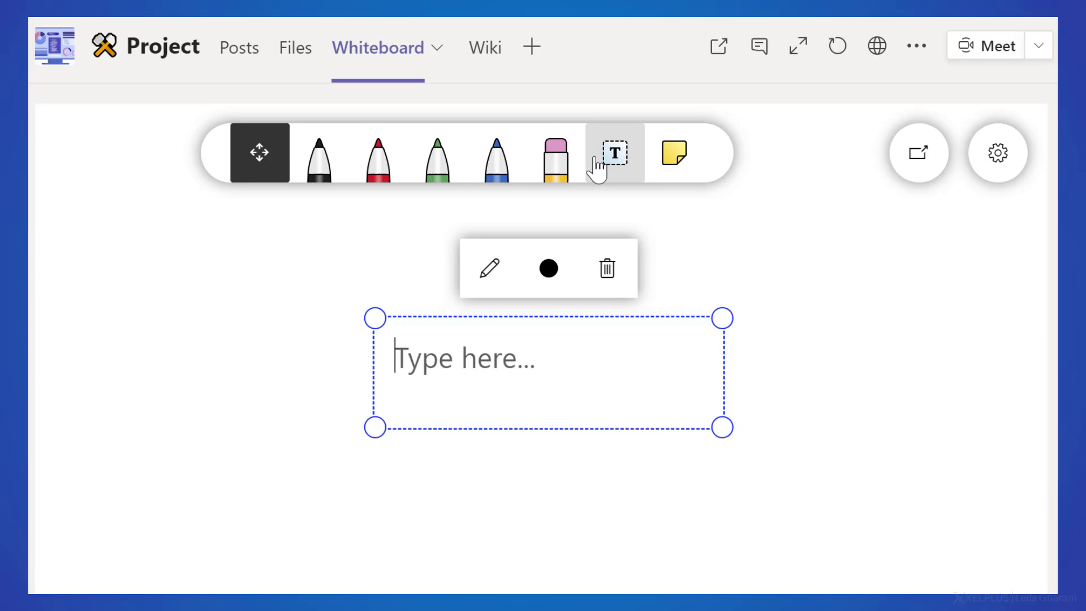
type("Project")
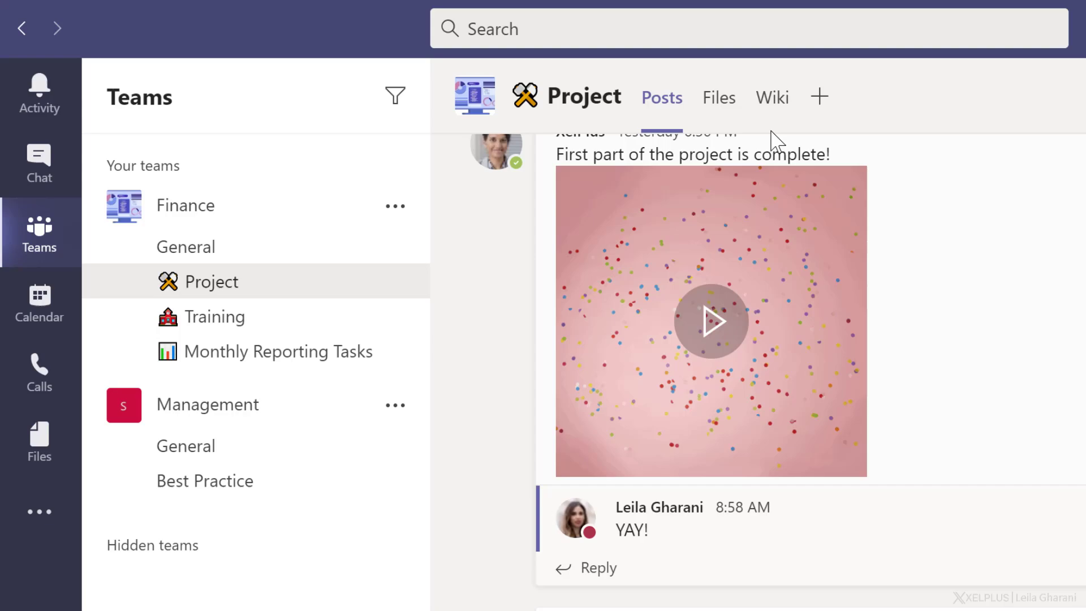
Step: Add a Whiteboard tab to the Project channel without posting an announcement about it
left_click(819, 97)
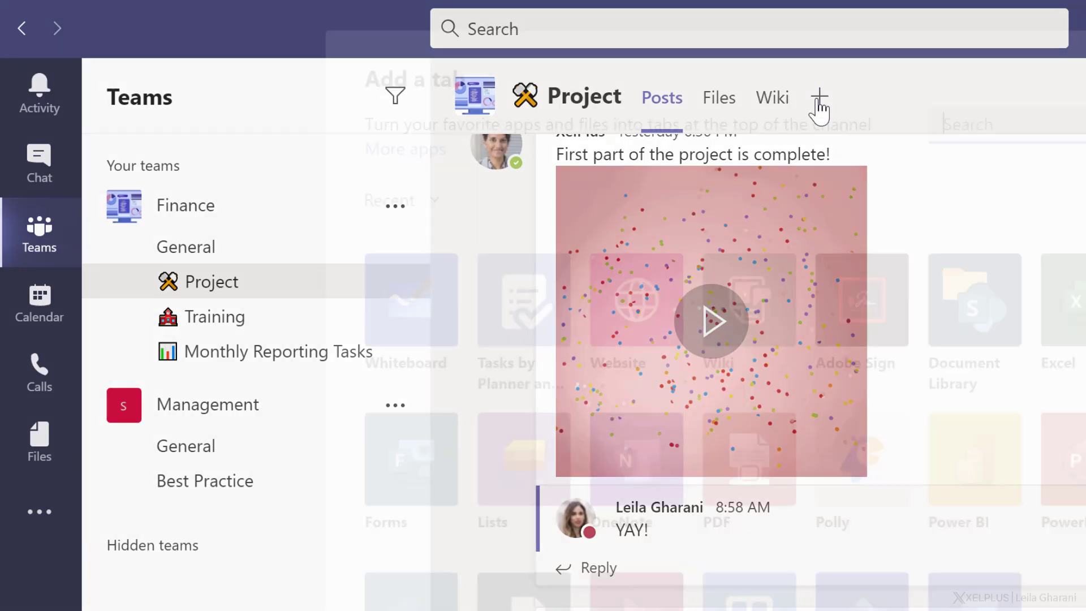
type("whit")
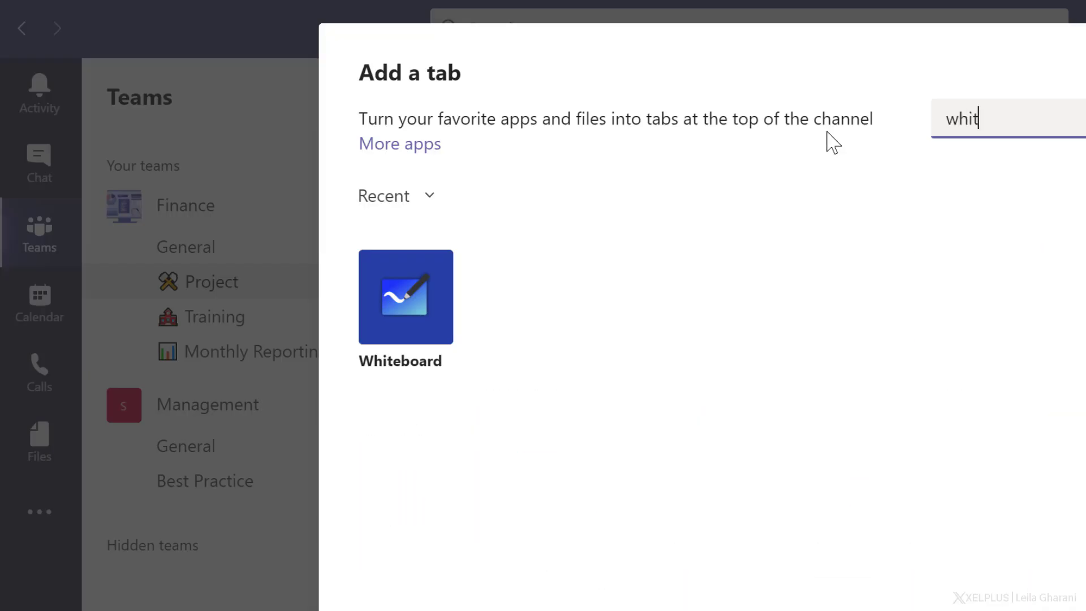
type("e")
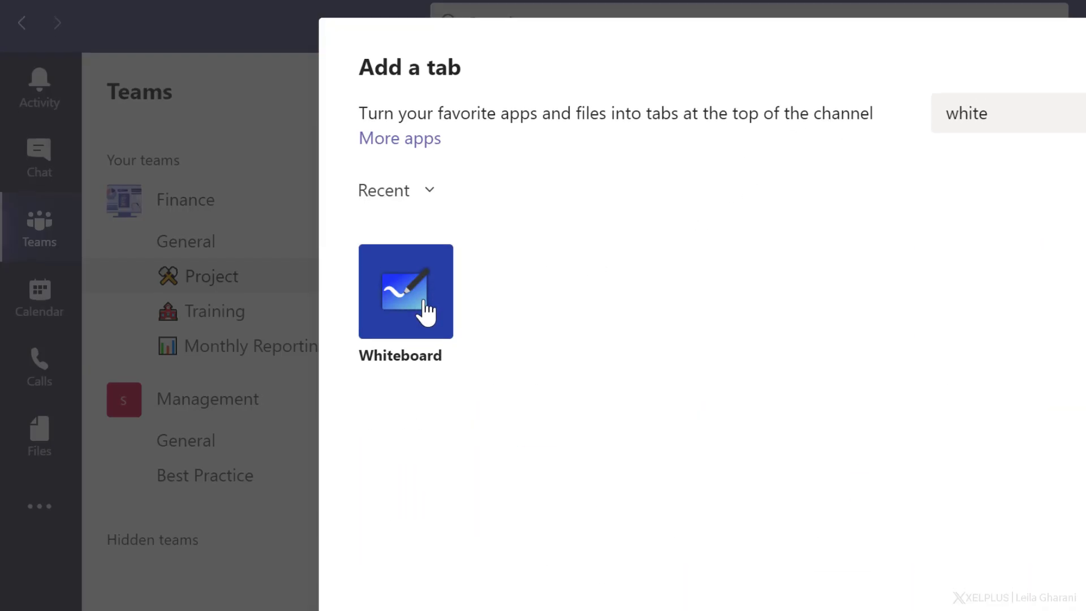
left_click(424, 312)
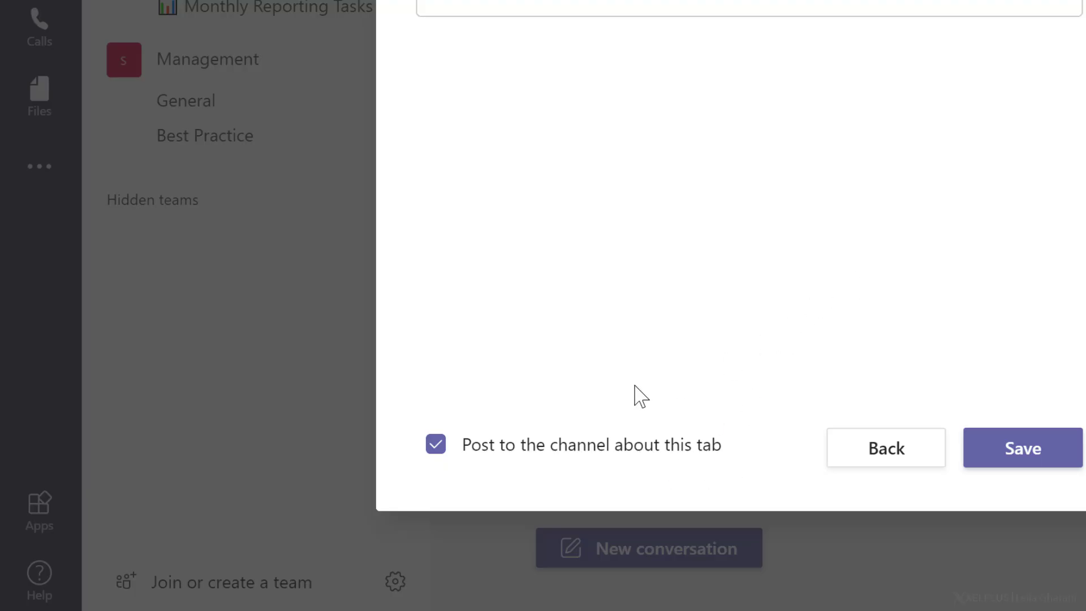
left_click(445, 451)
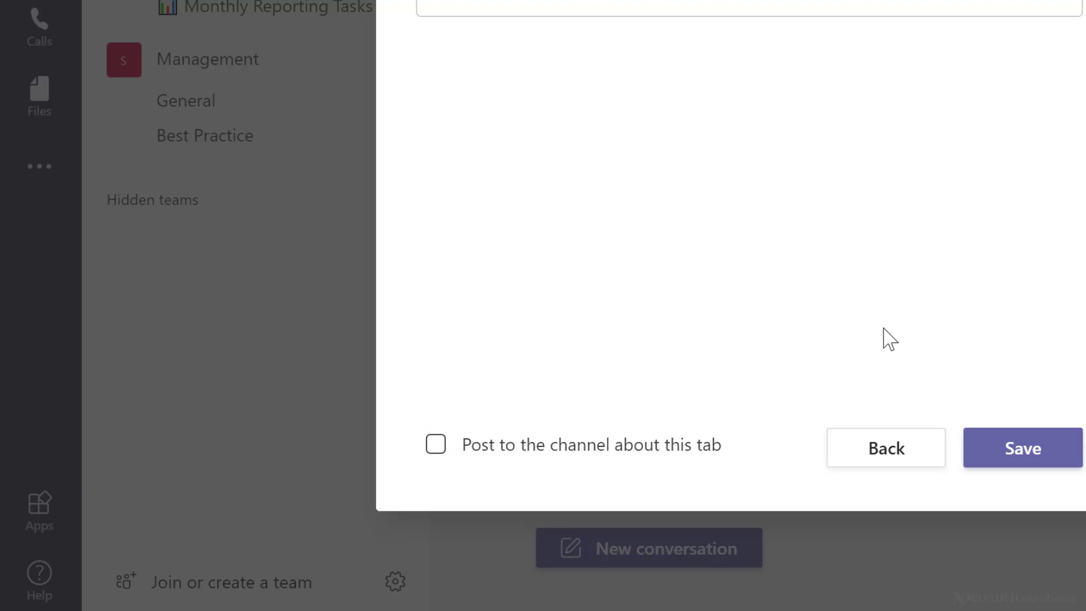
left_click(967, 447)
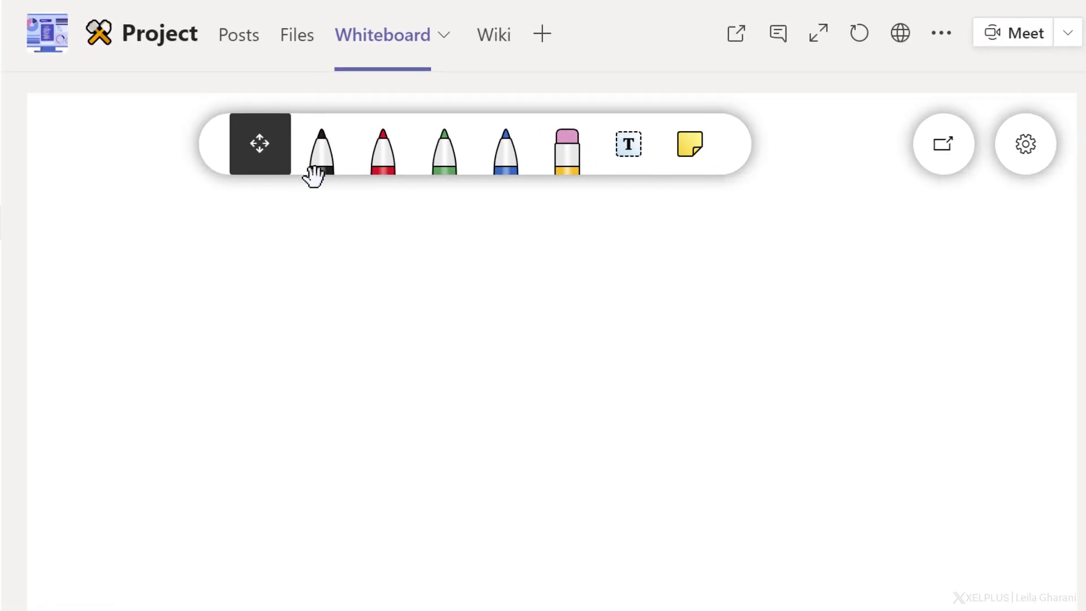
Step: Draw a black freehand loop, erase it, and start a text box for the heading
left_click(325, 161)
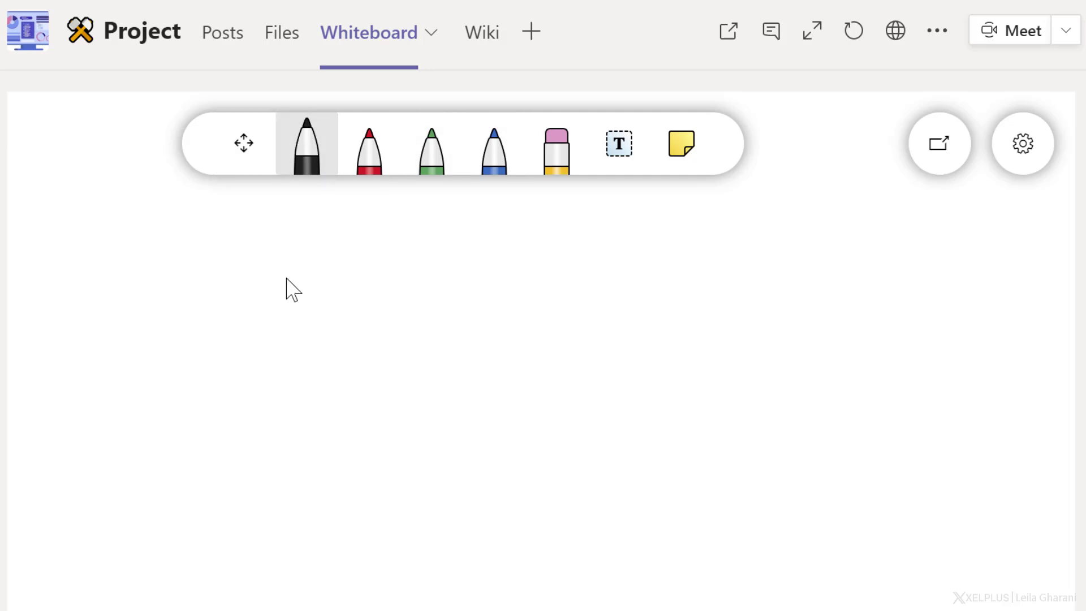
left_click_drag(280, 287, 232, 352)
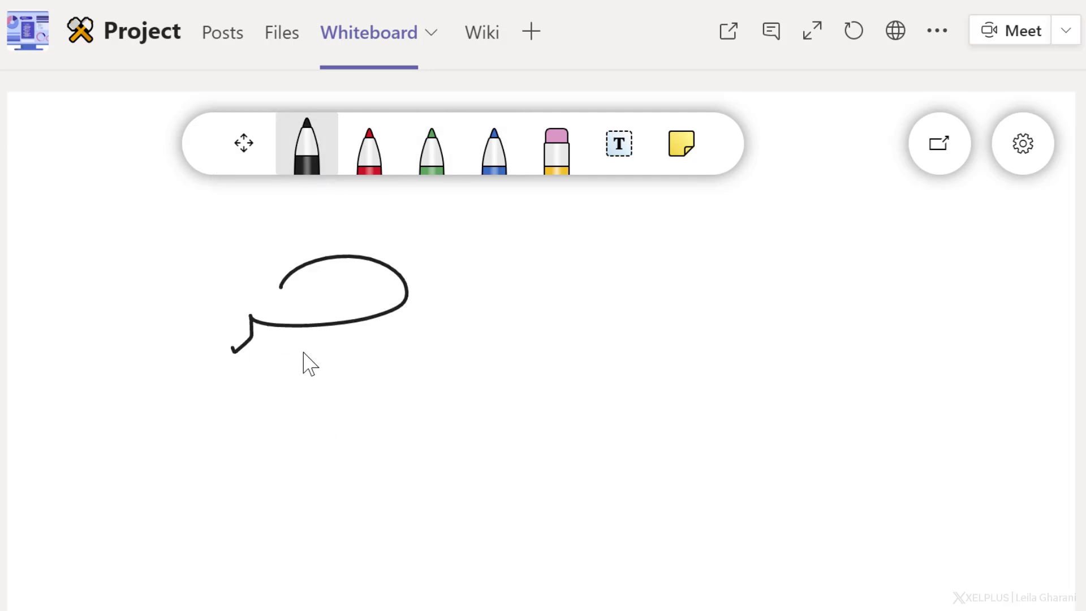
left_click(551, 155)
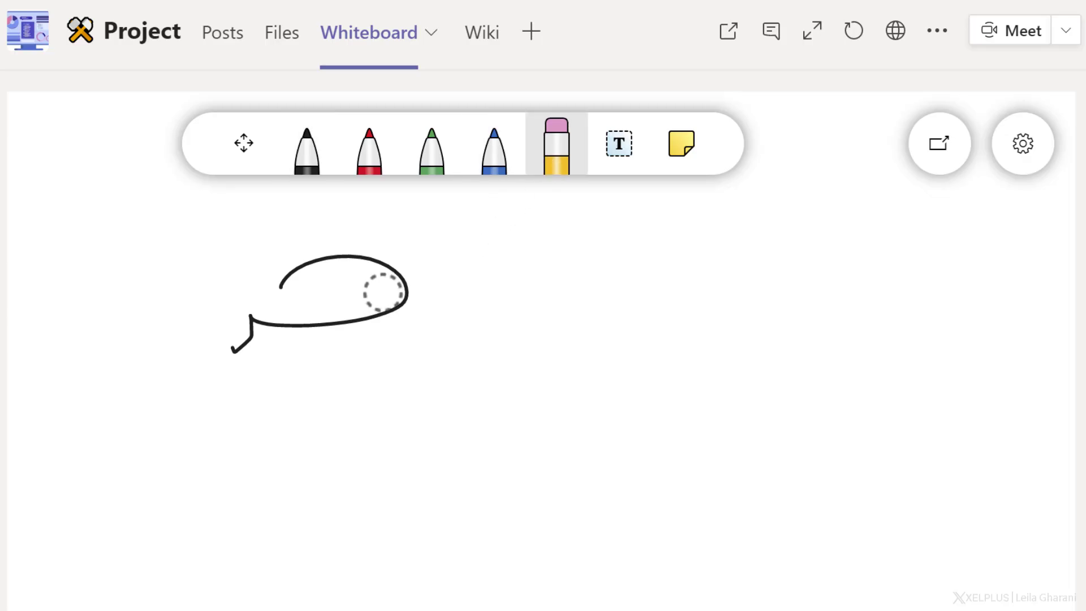
left_click_drag(383, 291, 384, 295)
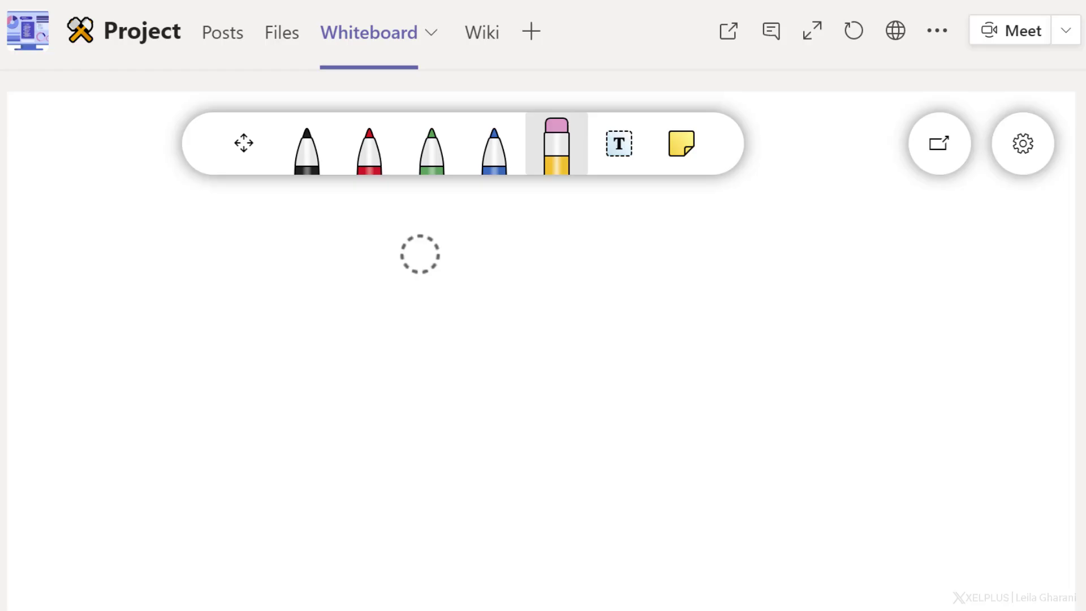
left_click(608, 148)
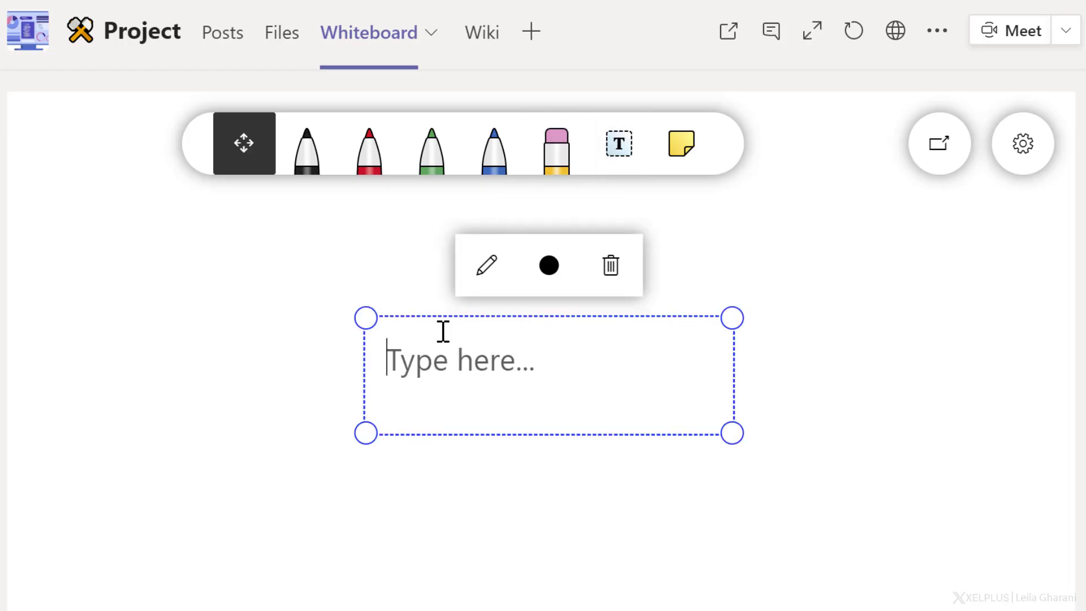
Step: Write the 'Project concerns' heading and add a green 'PROs' sticky note
type("Project concerns")
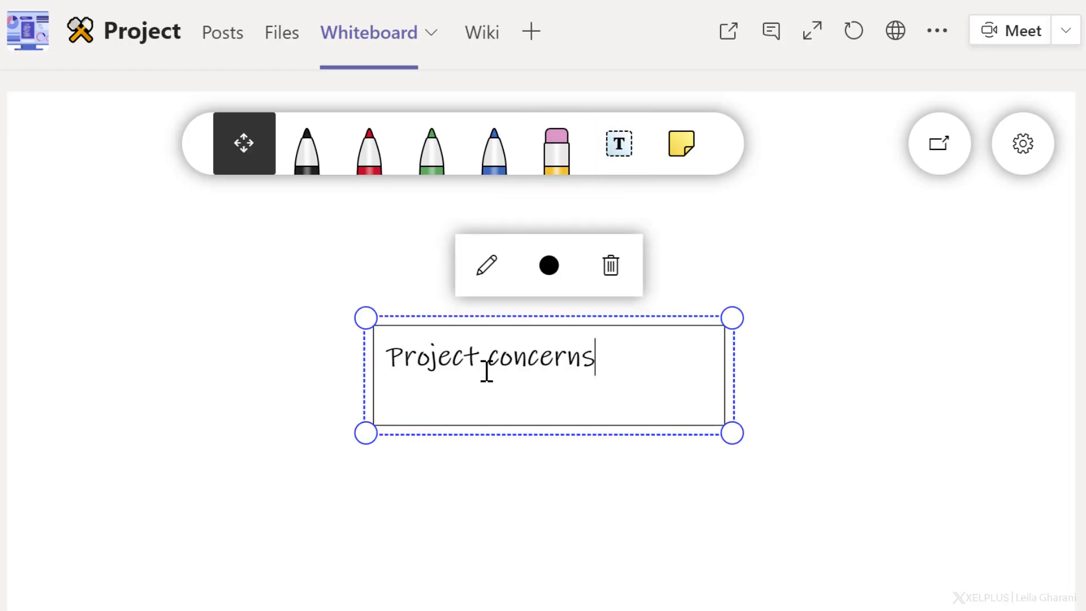
left_click(692, 246)
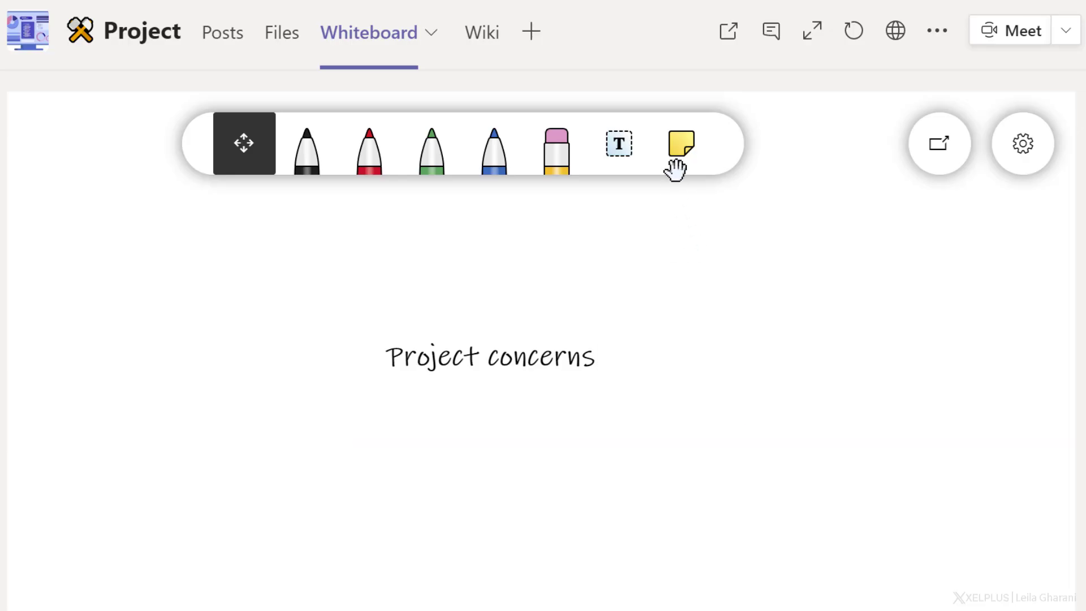
left_click(681, 149)
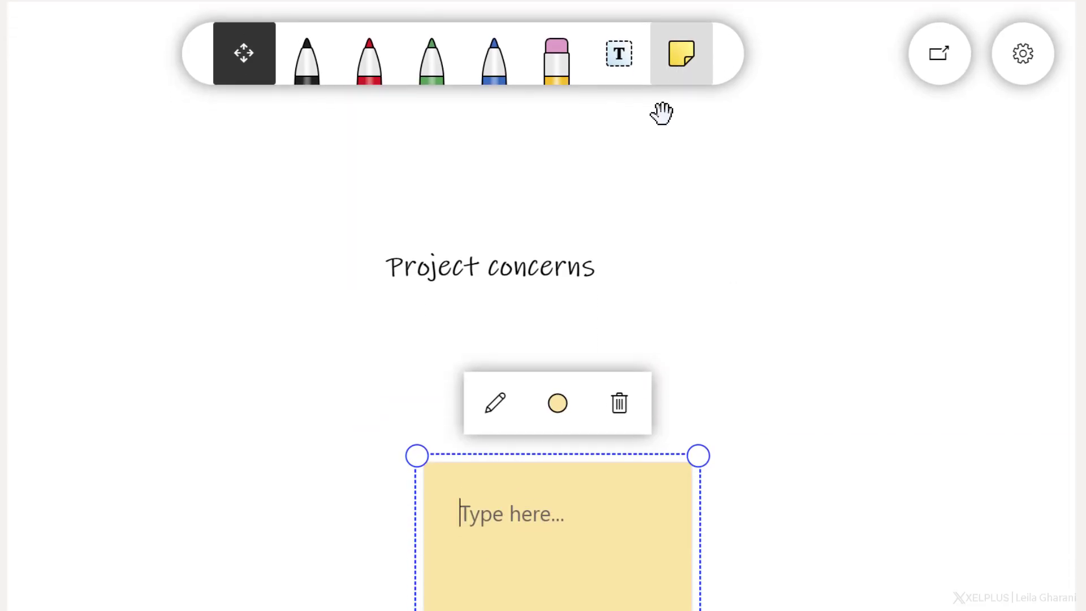
type("PROs")
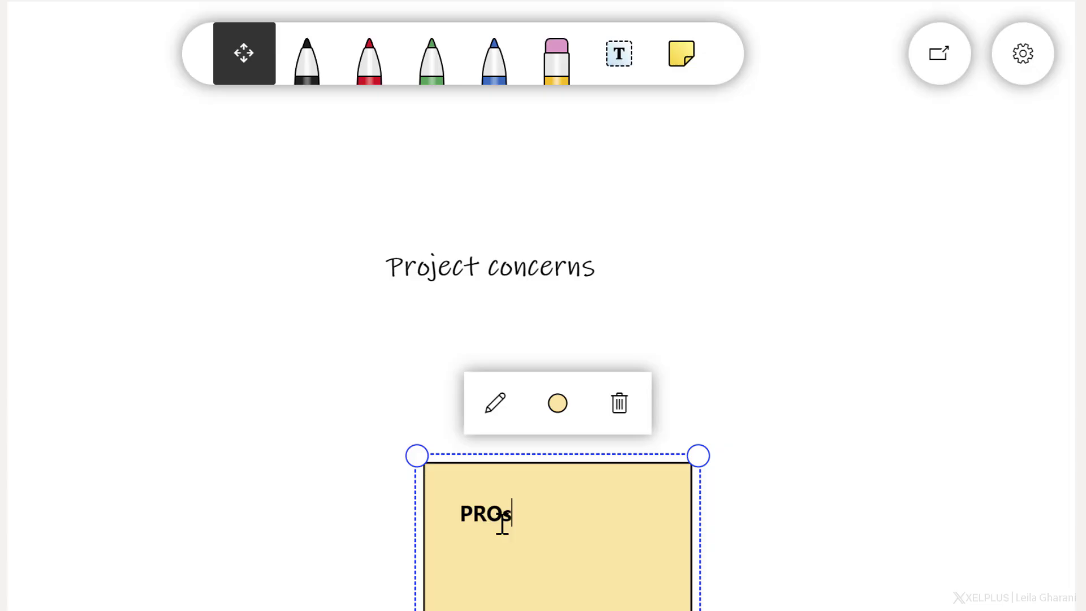
left_click(555, 421)
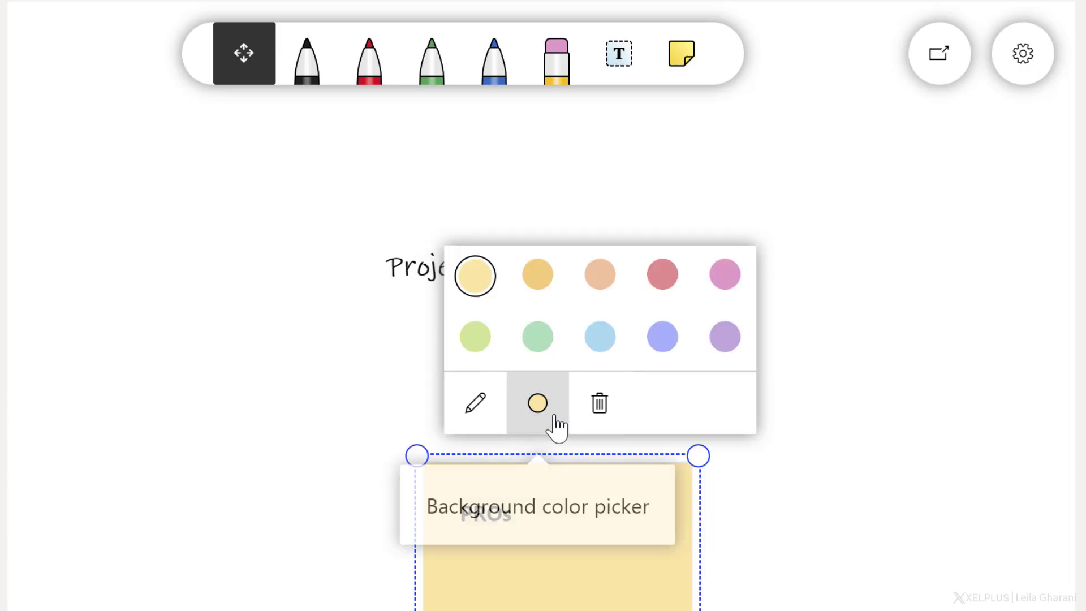
left_click(534, 339)
Step: Move the PROs note and the Project concerns heading to the board's left side
left_click_drag(553, 458, 401, 318)
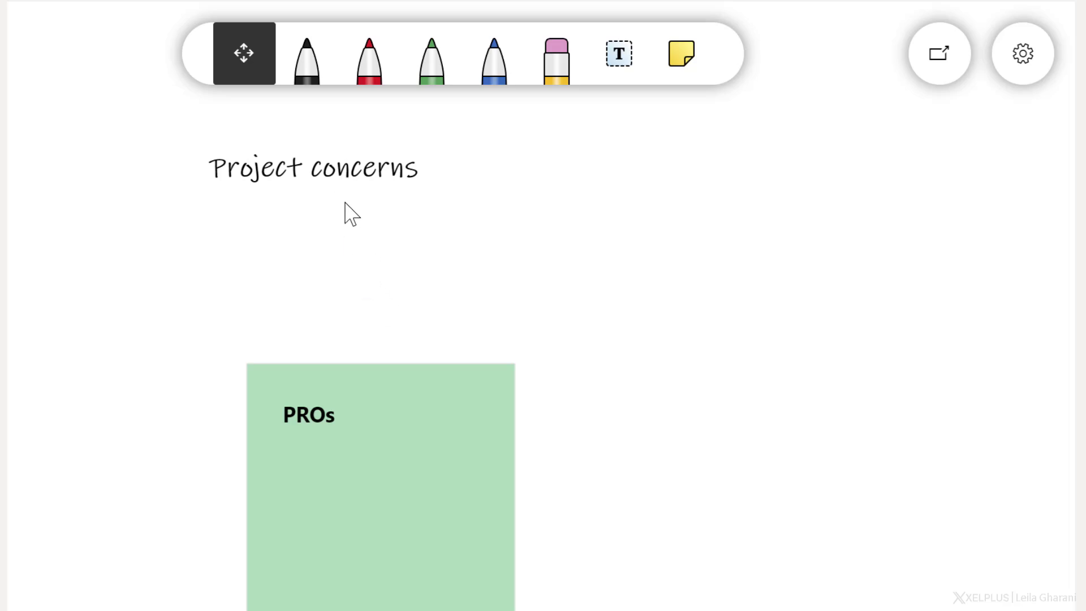
left_click_drag(310, 362, 450, 336)
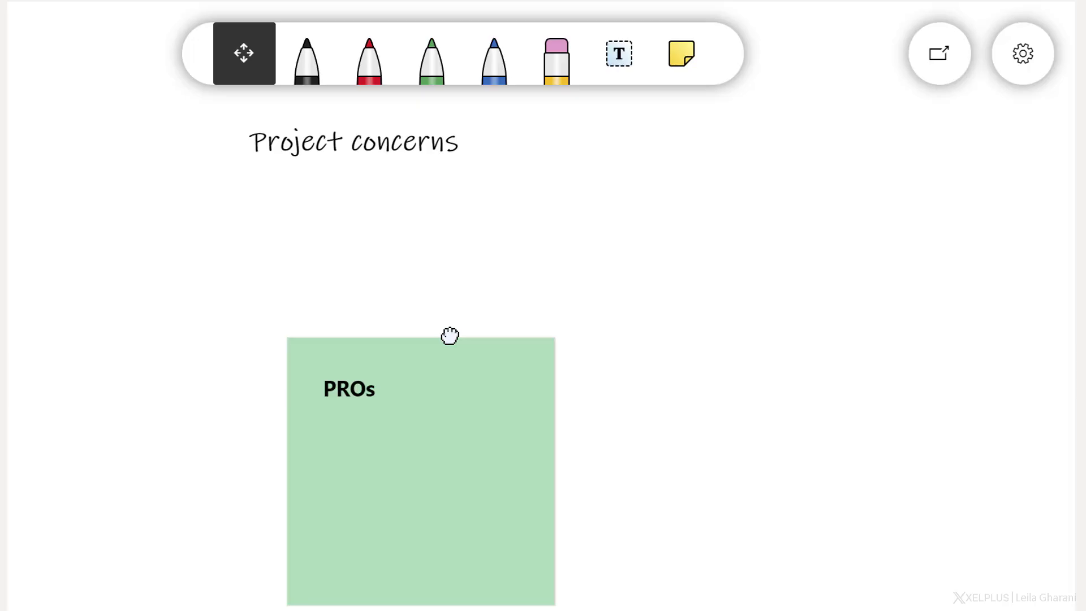
left_click(430, 374)
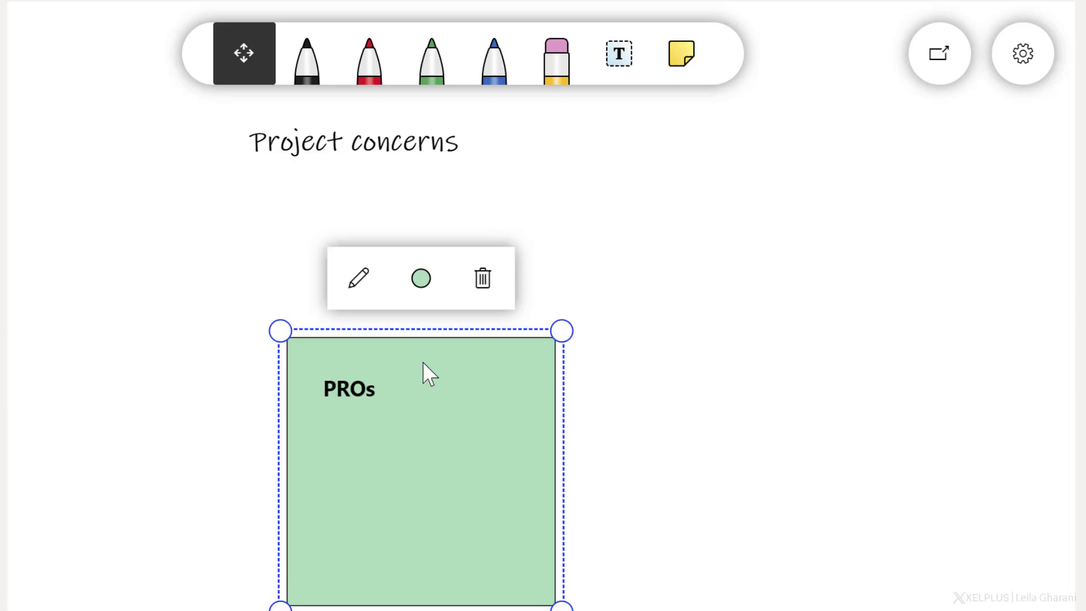
left_click_drag(423, 362, 239, 240)
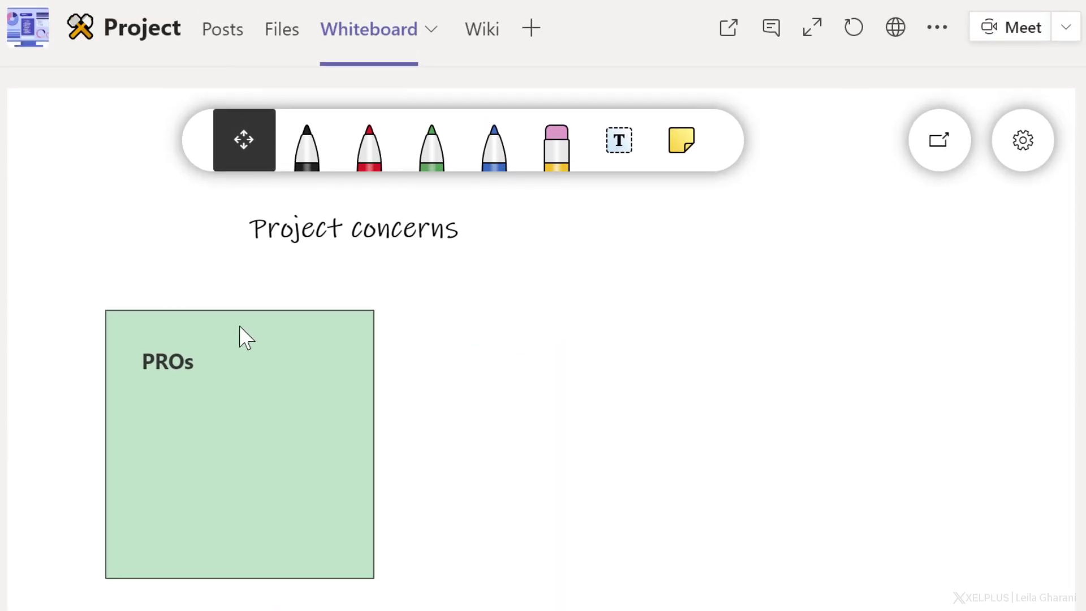
left_click_drag(239, 328, 237, 318)
left_click(365, 233)
left_click_drag(401, 243, 252, 235)
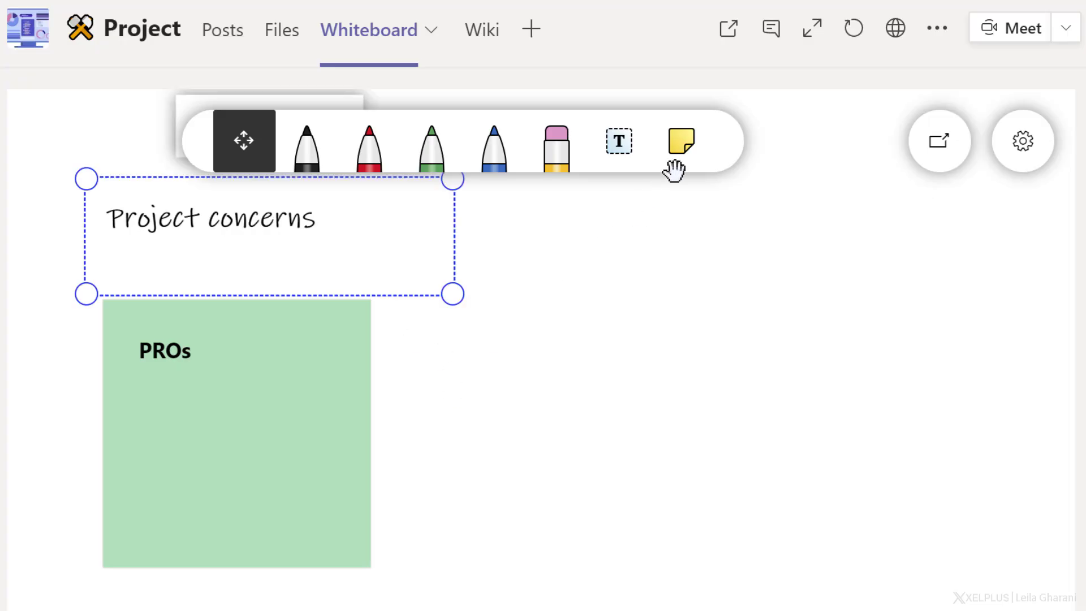
Step: Add a 'Cons' sticky note and place it beside the PROs note
left_click(678, 152)
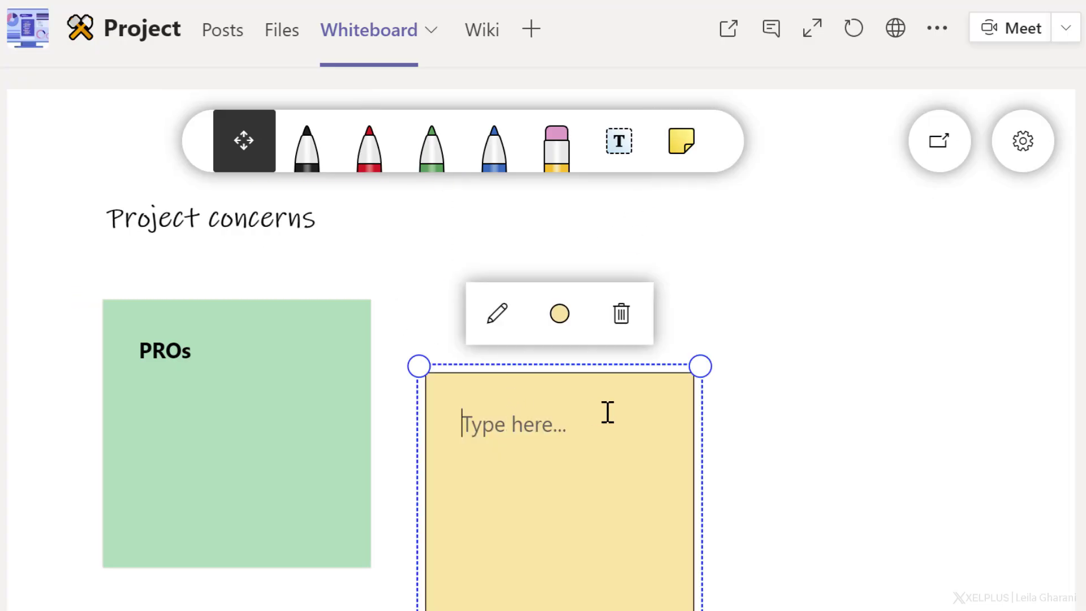
type("Cons")
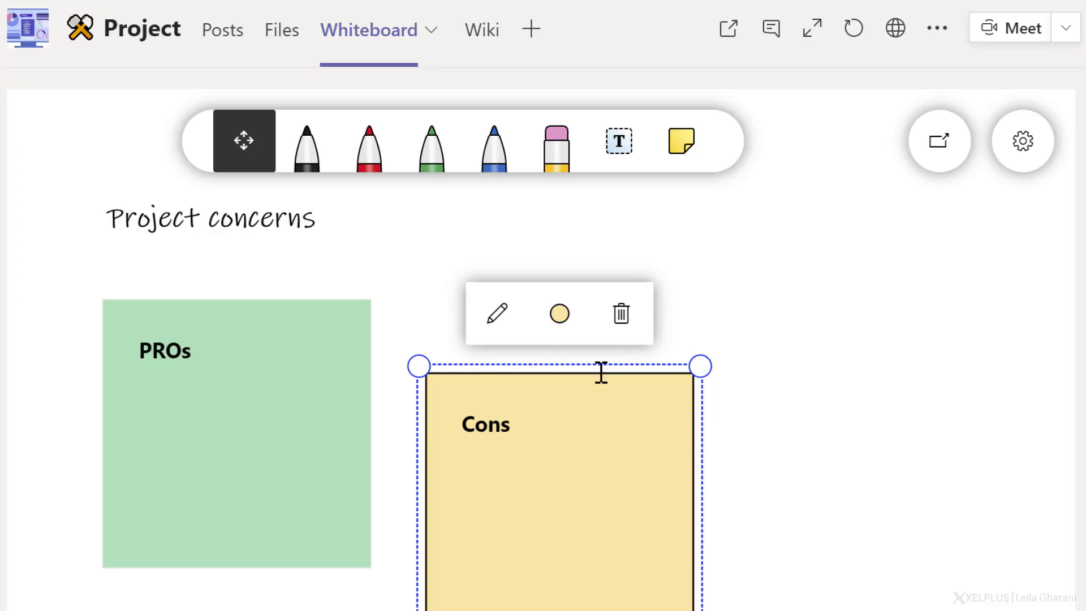
left_click(728, 395)
left_click(601, 388)
left_click_drag(601, 388, 582, 337)
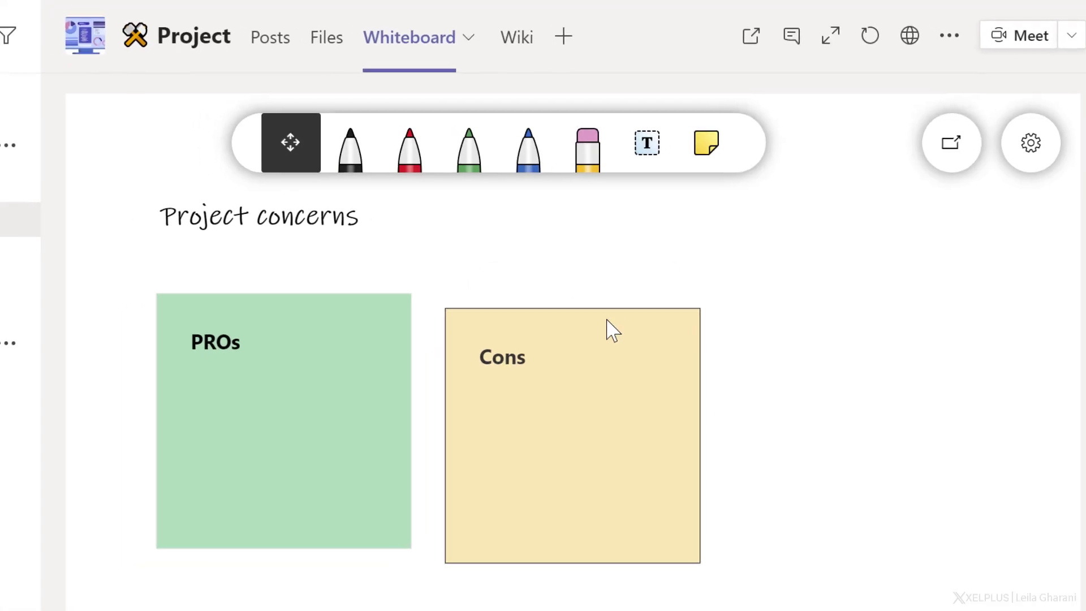
left_click(610, 336)
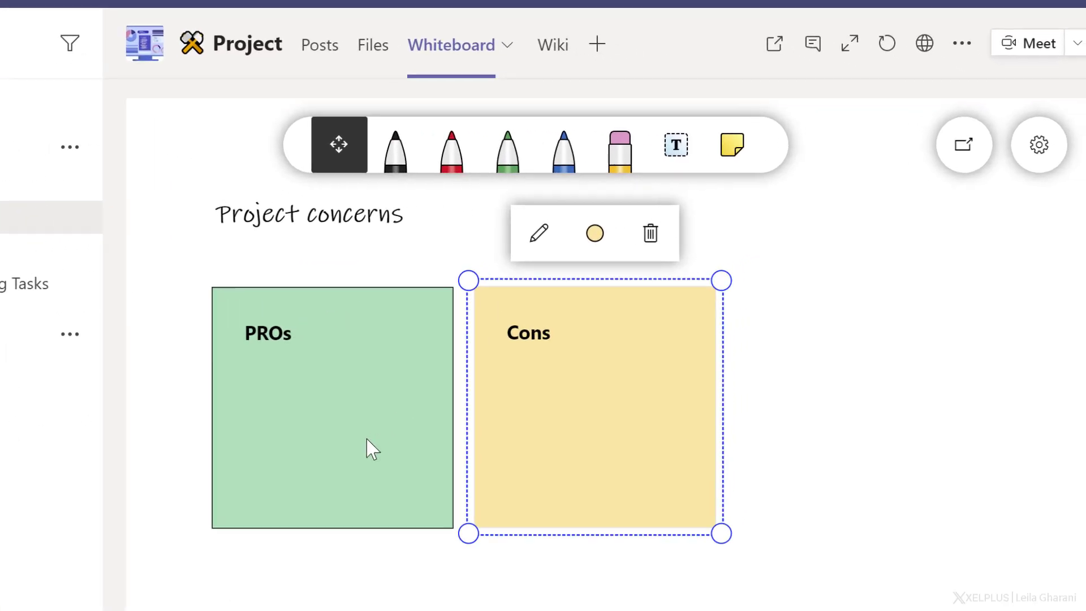
left_click(331, 407)
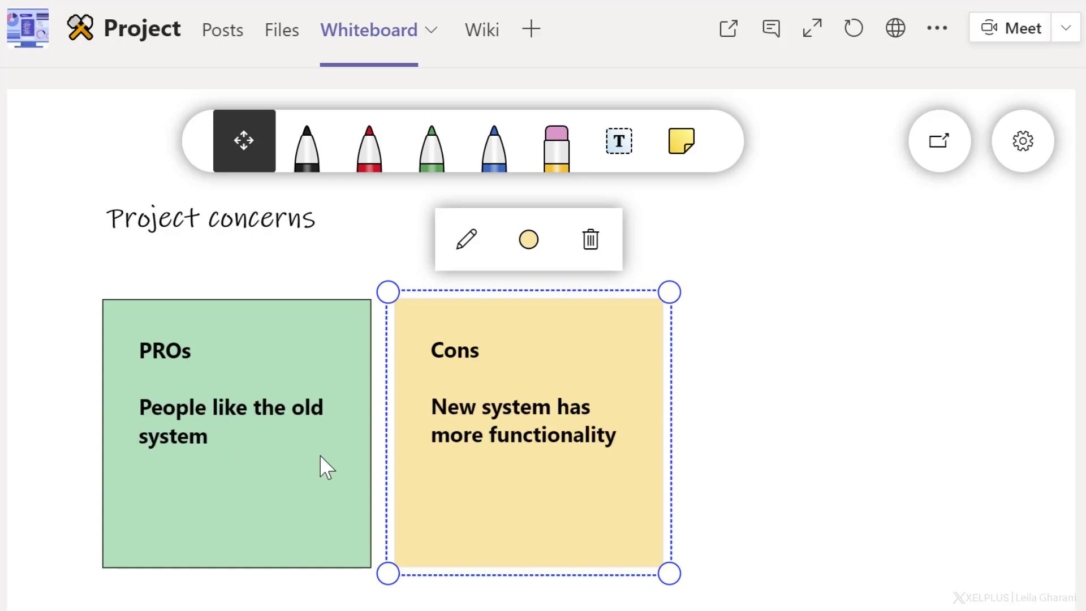
Step: Turn off 'Other participants can edit' in the whiteboard settings
left_click(1019, 162)
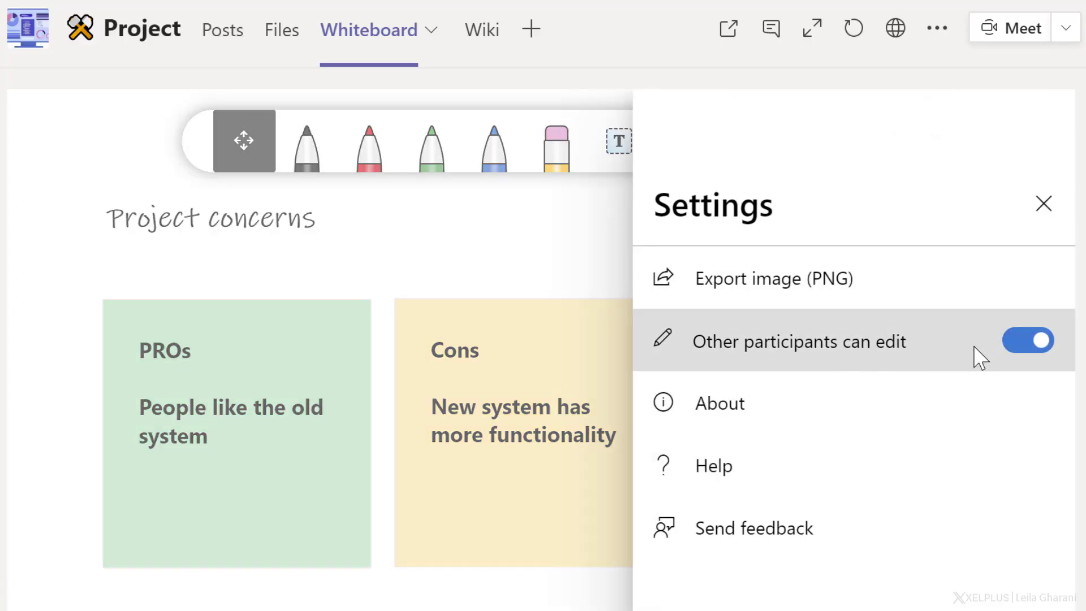
left_click(1015, 344)
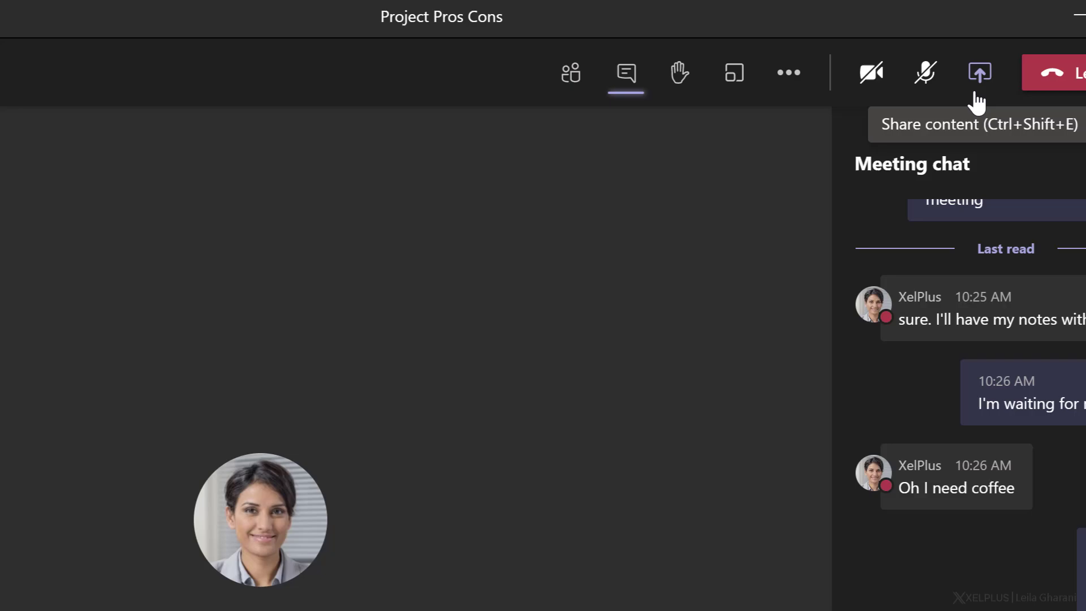
Step: Start presenting Microsoft Whiteboard in the Project Pros Cons meeting
left_click(979, 74)
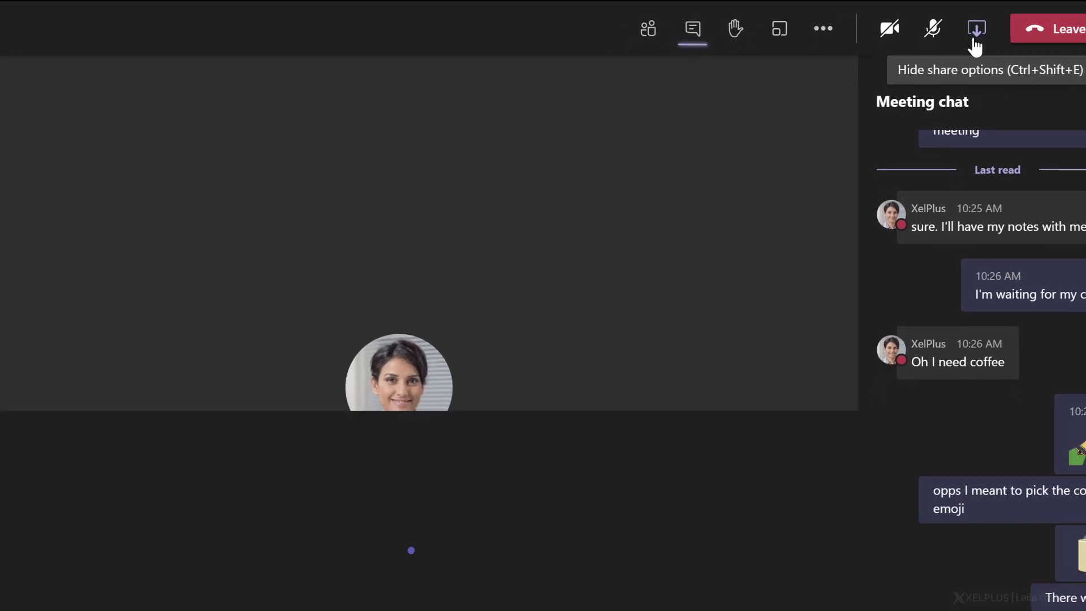
left_click(436, 548)
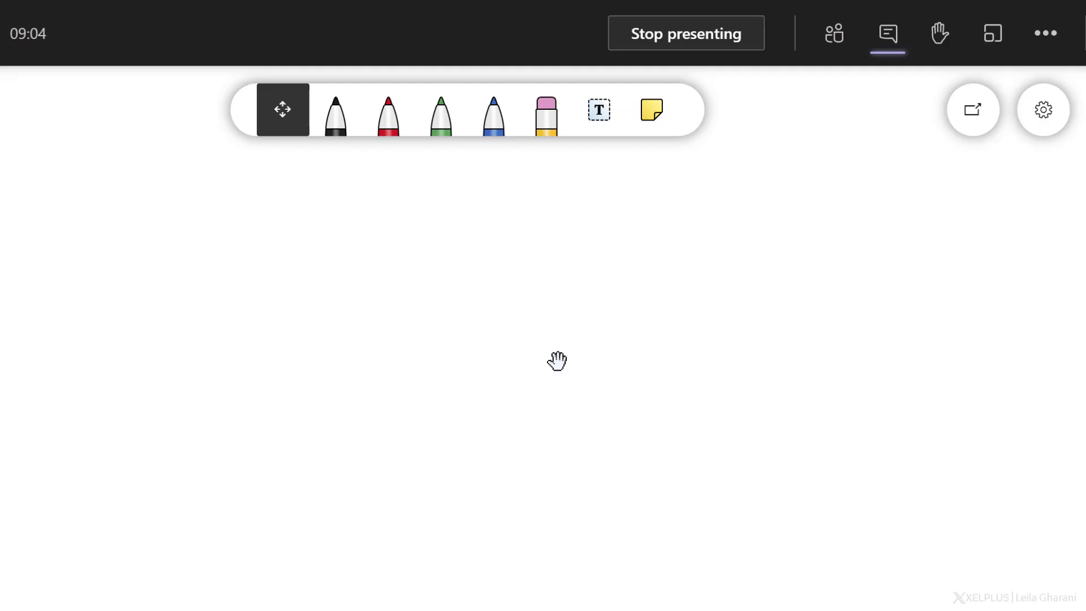
Step: Write 'Project Risks' in a text box and move it to the board's upper left
left_click(599, 133)
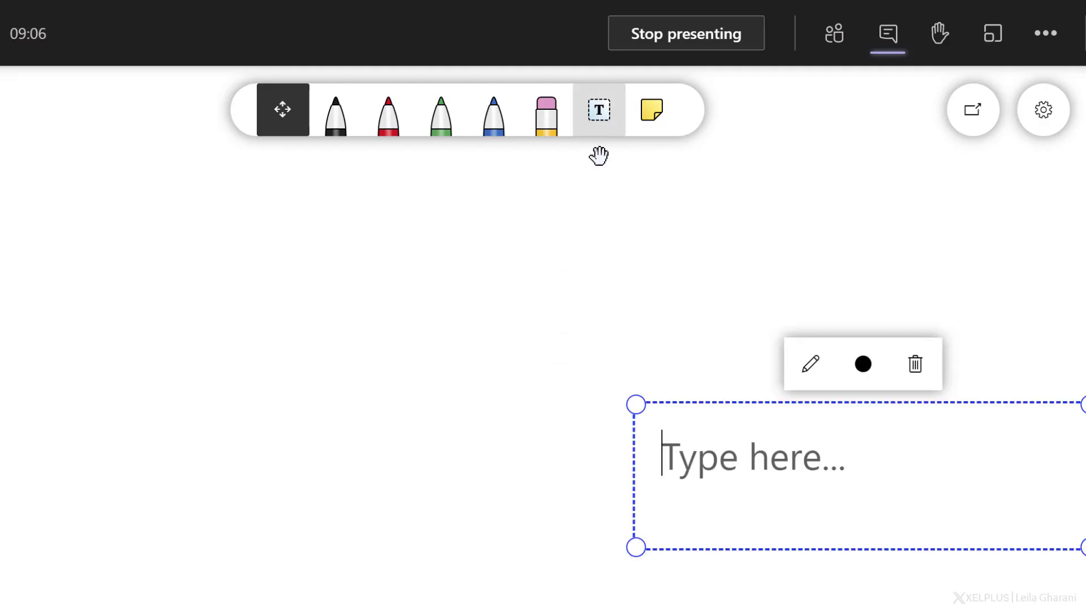
type("Pr")
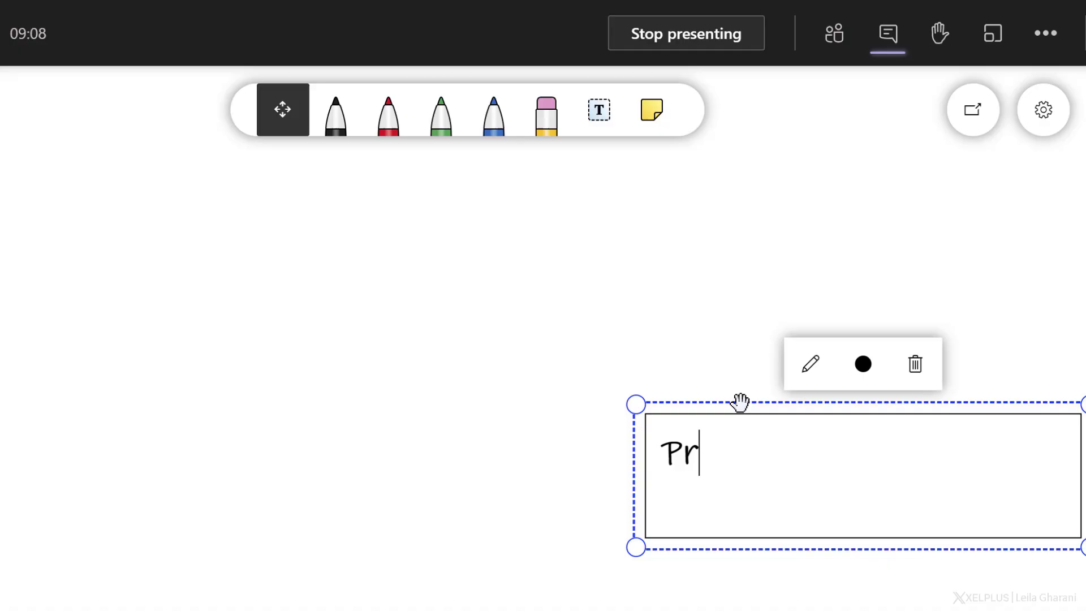
type("oject Risks")
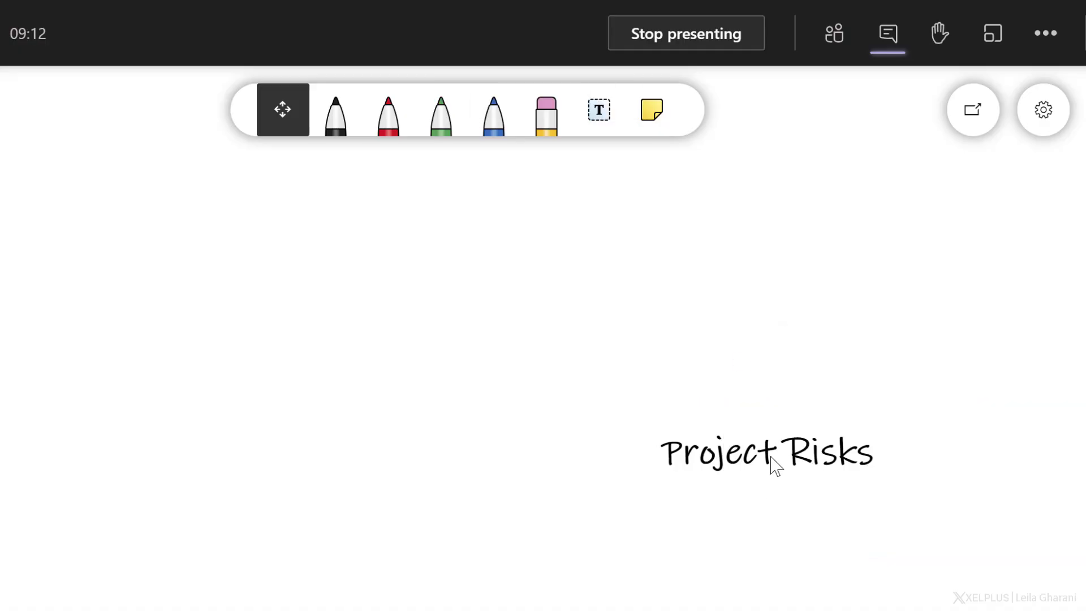
left_click(774, 465)
left_click_drag(775, 465, 243, 254)
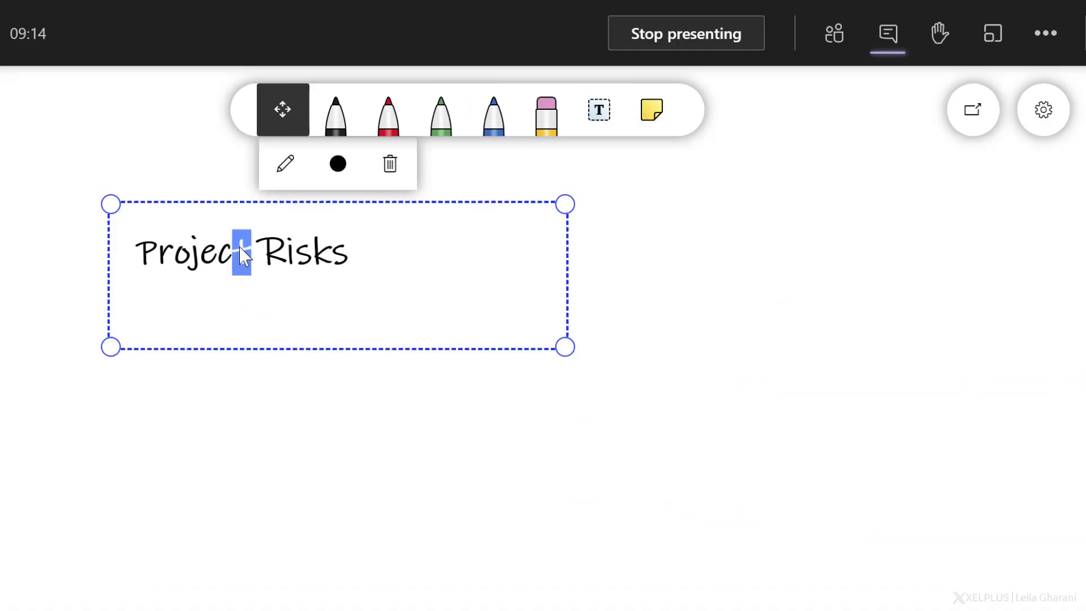
left_click(603, 299)
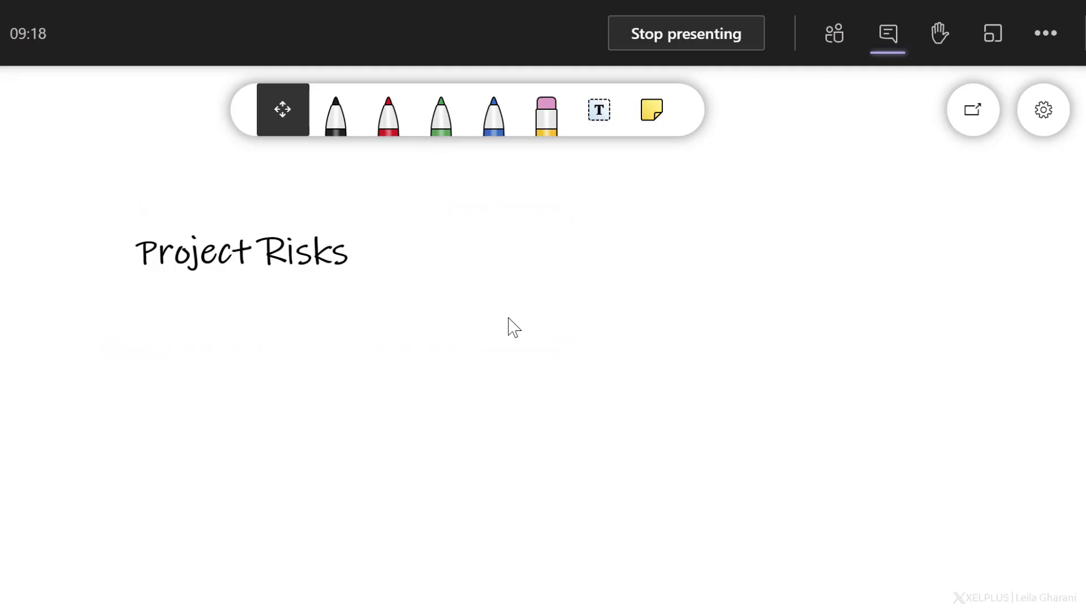
left_click_drag(866, 308, 645, 313)
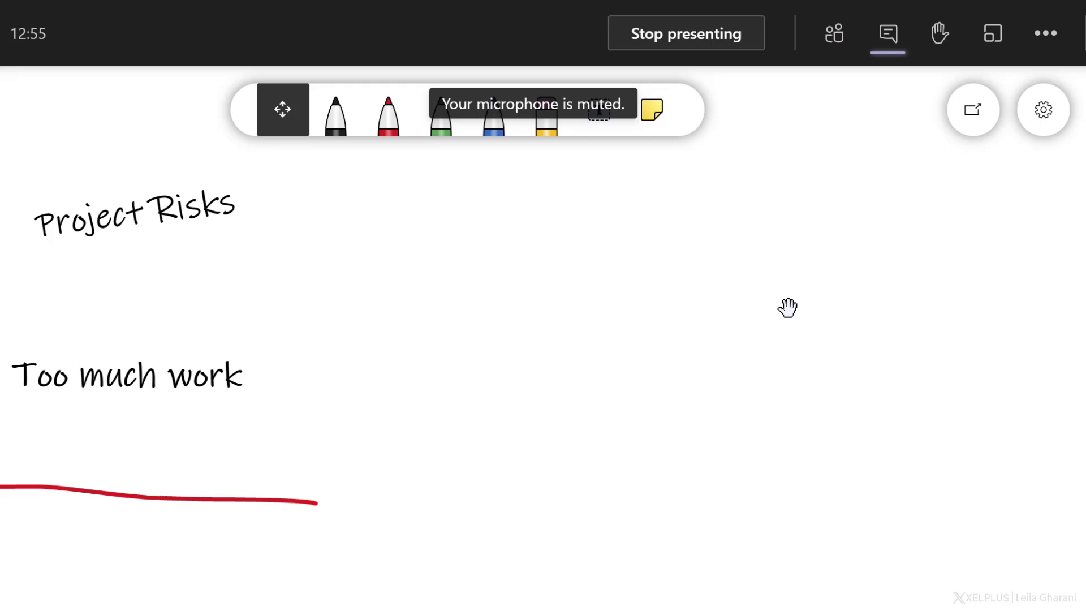
left_click(1045, 126)
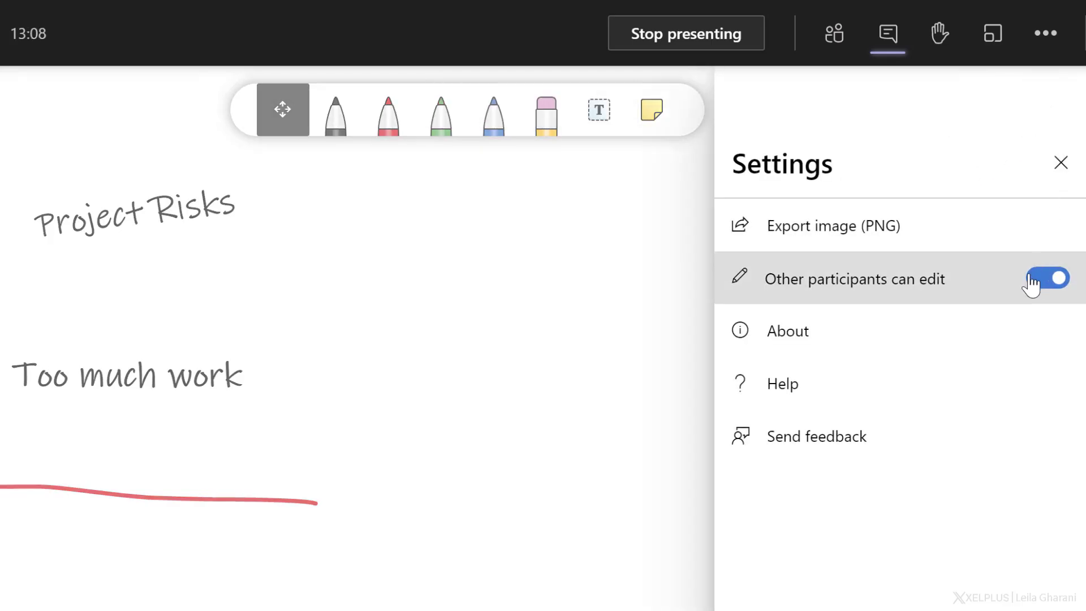
left_click(1046, 278)
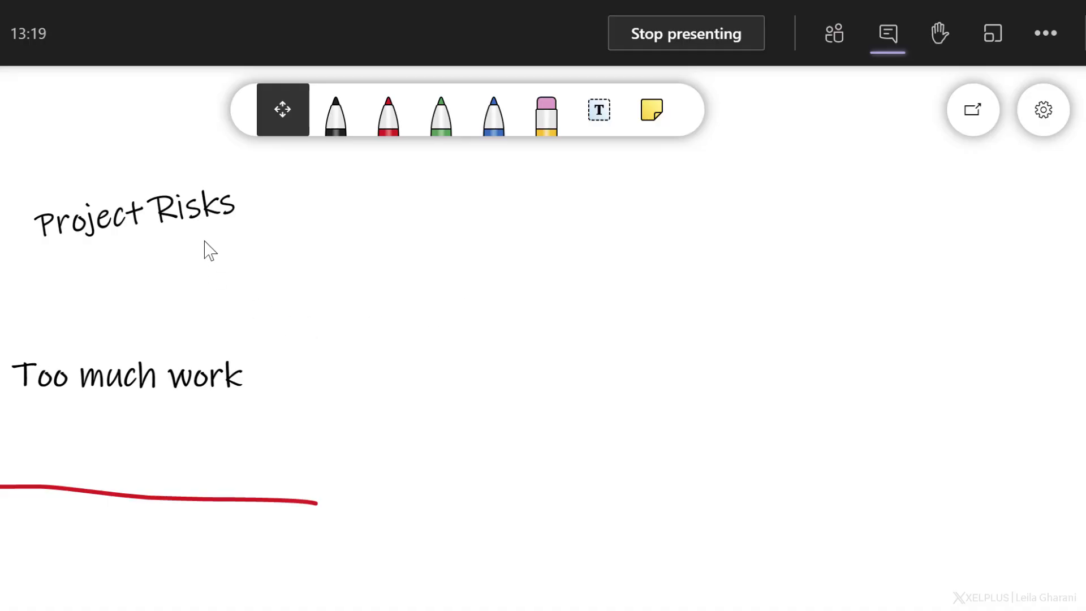
left_click(1034, 139)
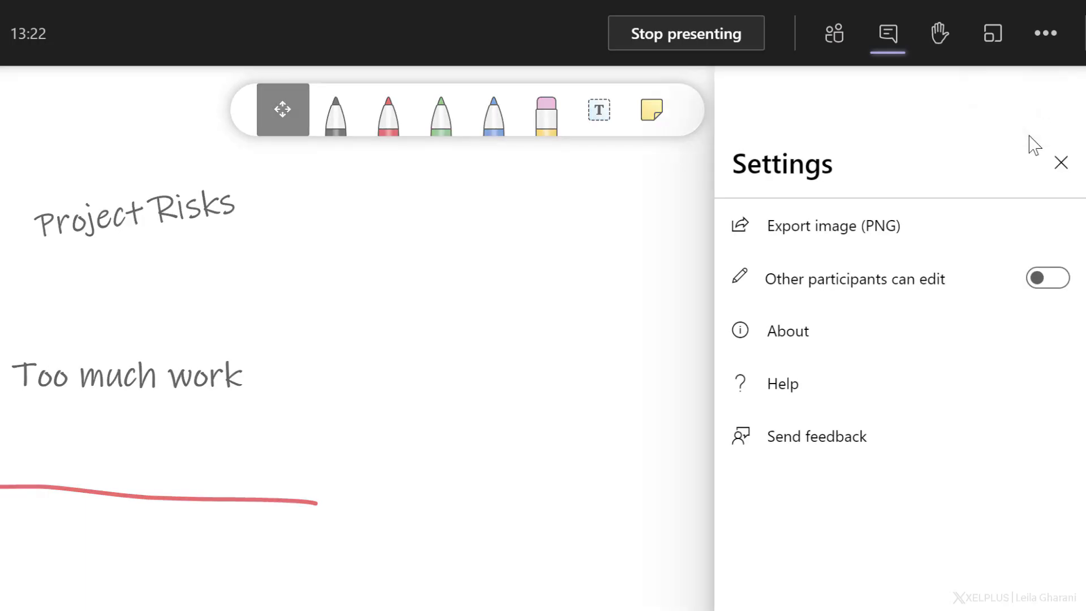
left_click(1056, 281)
left_click(458, 297)
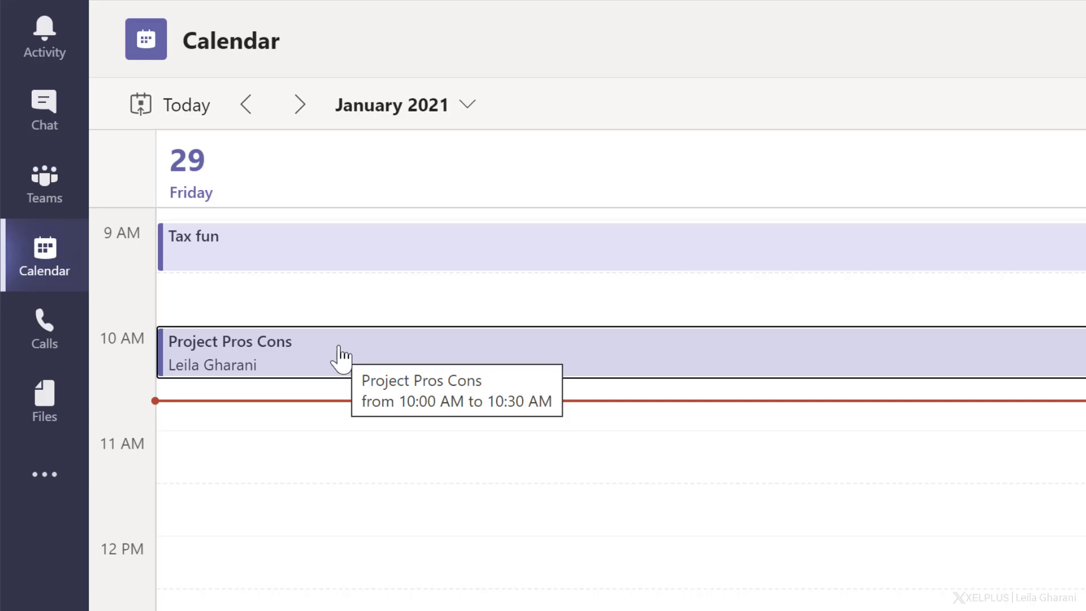
Step: Open the Project Pros Cons calendar event's Whiteboard tab and briefly check its settings
left_click(341, 357)
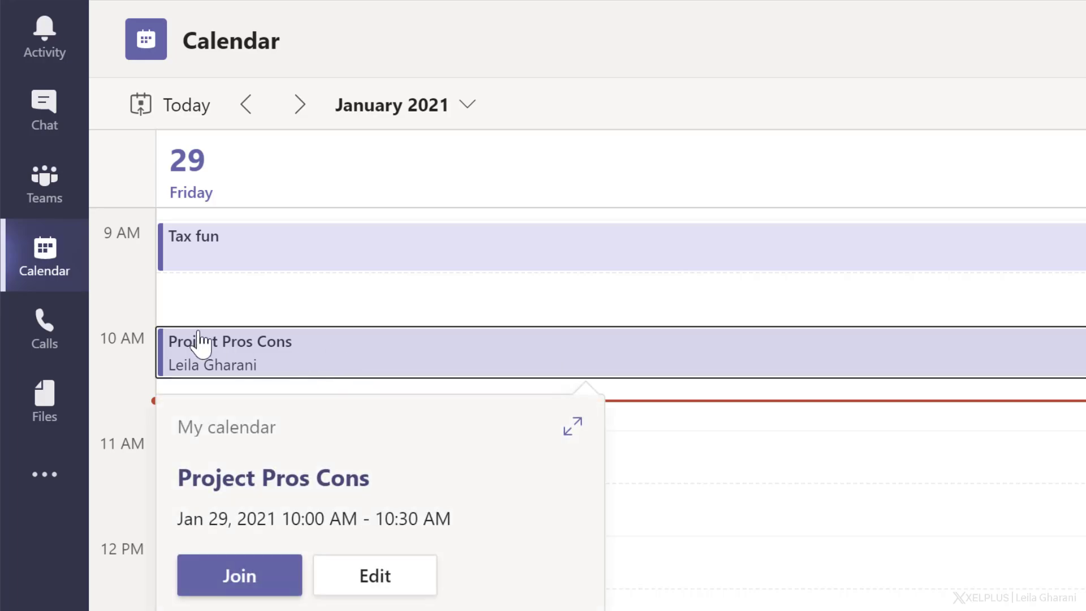
double_click(383, 363)
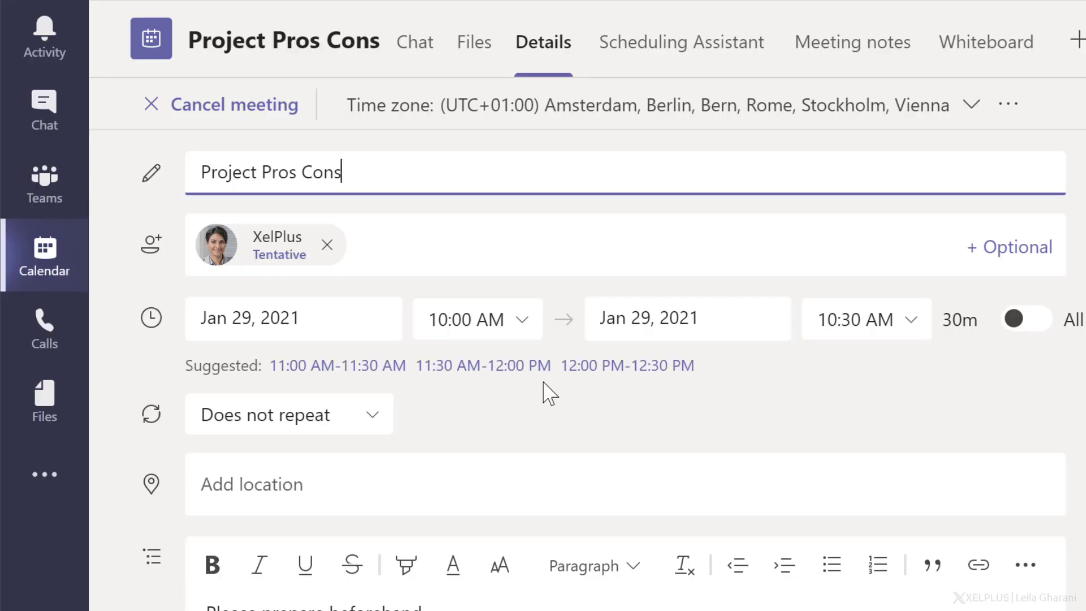
left_click(994, 53)
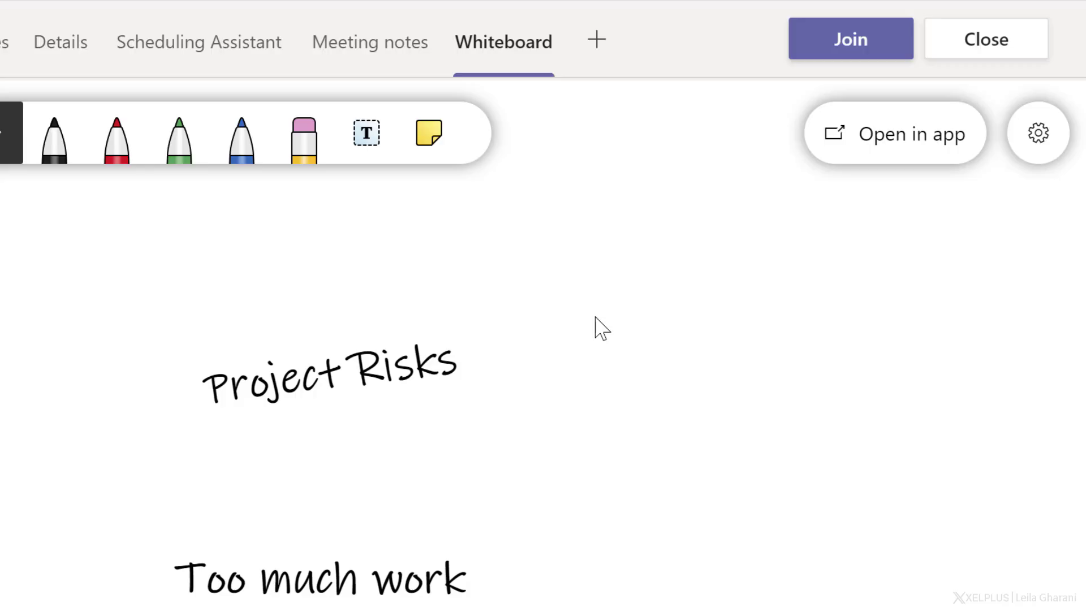
left_click(1035, 152)
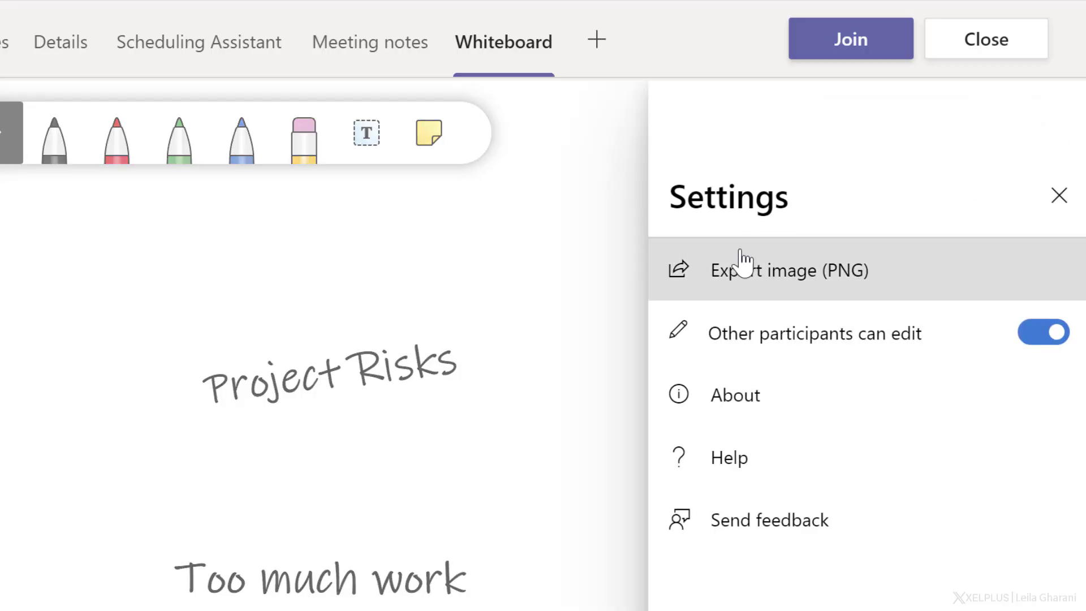
left_click(272, 316)
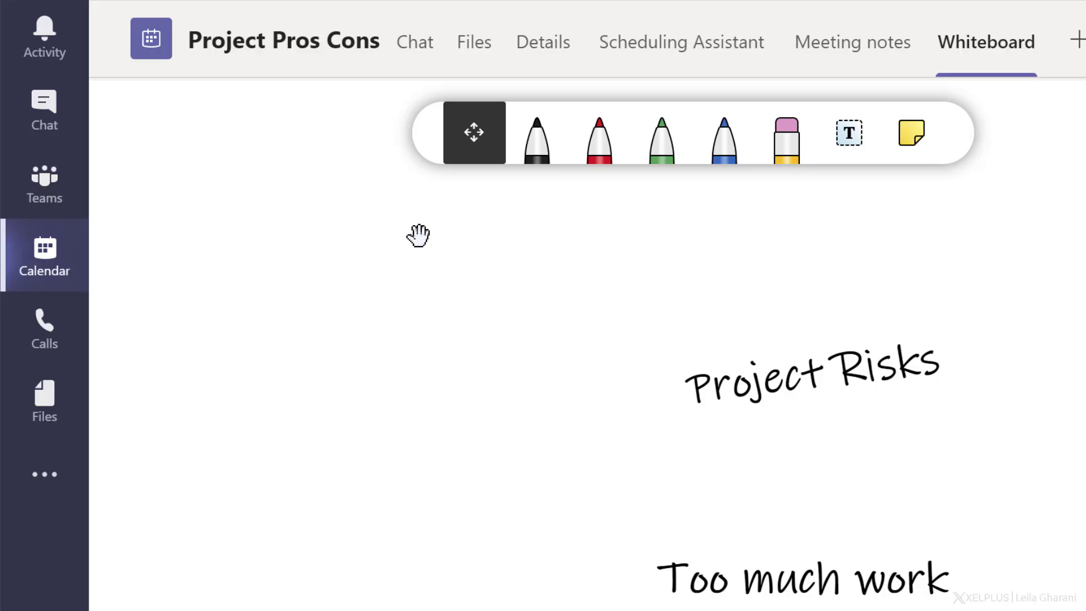
Step: Open the Whiteboard tab of the Project Pros Cons meeting chat
left_click(52, 136)
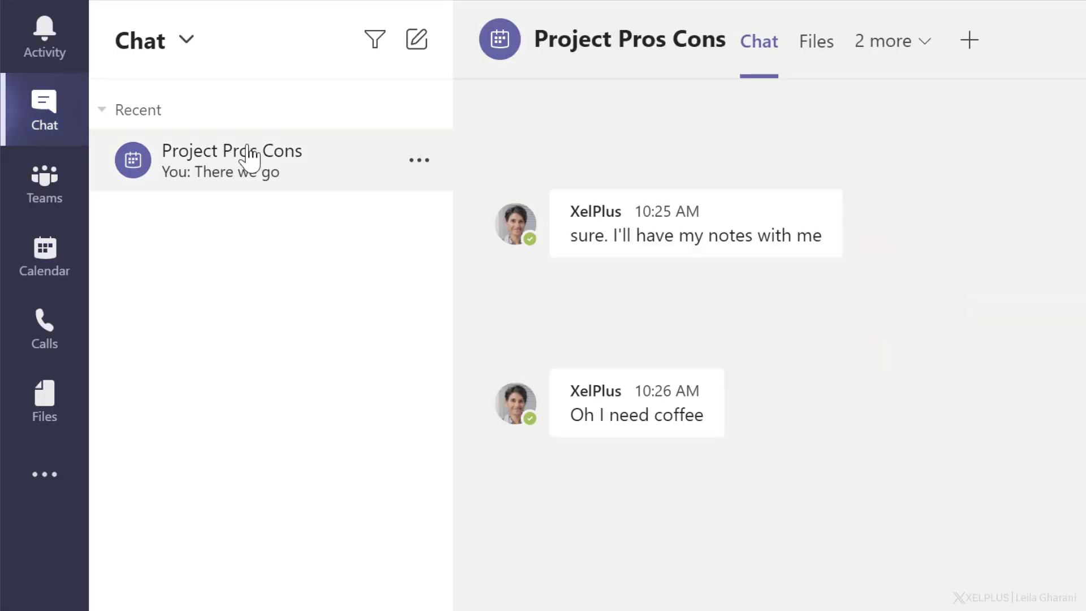
left_click(892, 49)
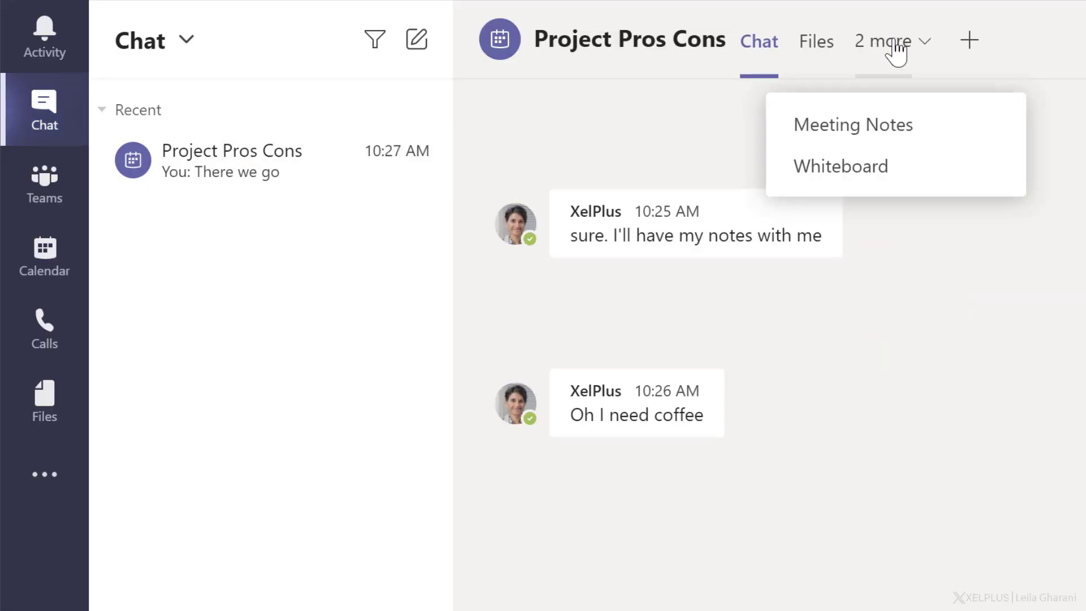
left_click(840, 166)
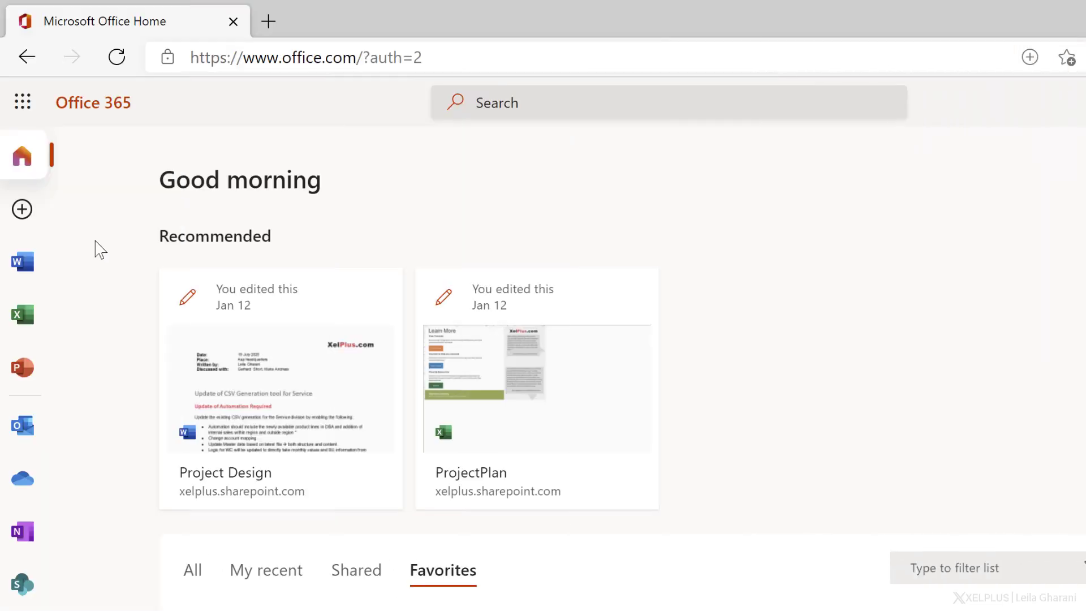
Step: Launch the Whiteboard web app from the Office.com app list
left_click(32, 116)
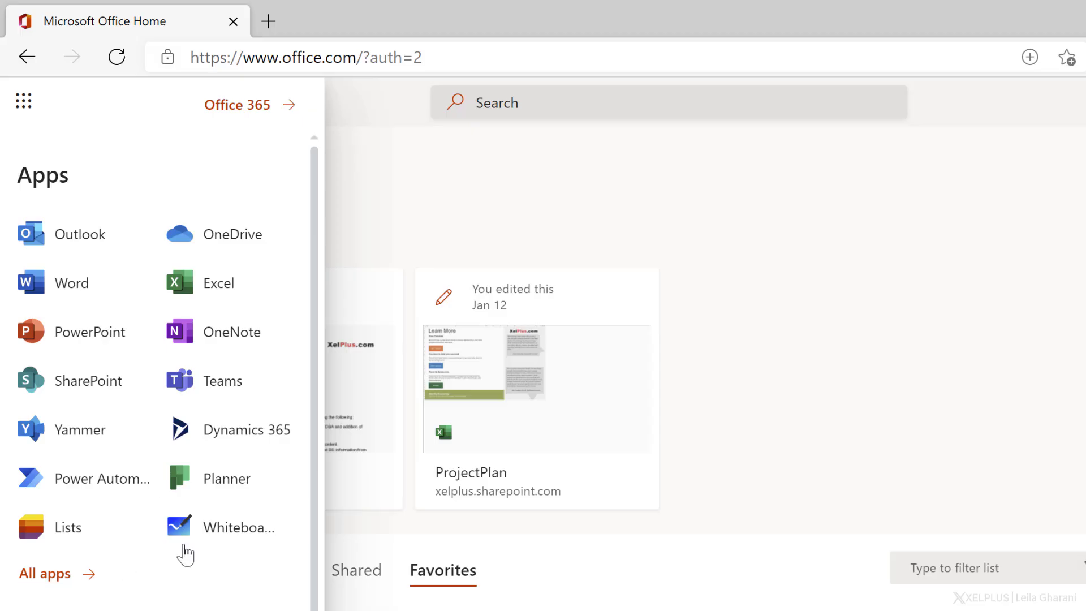
left_click(204, 537)
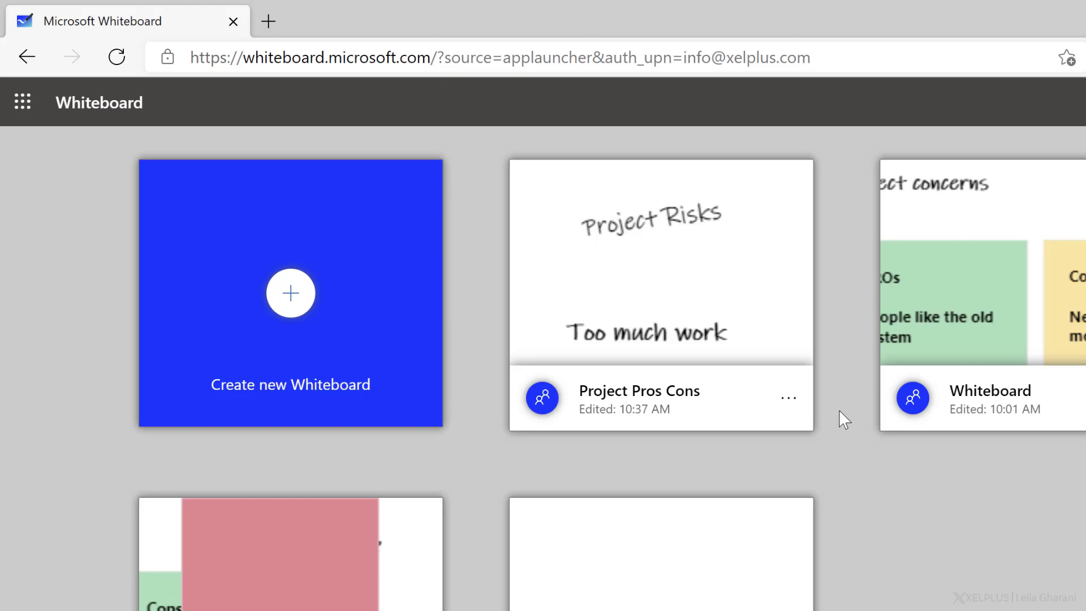
left_click(632, 310)
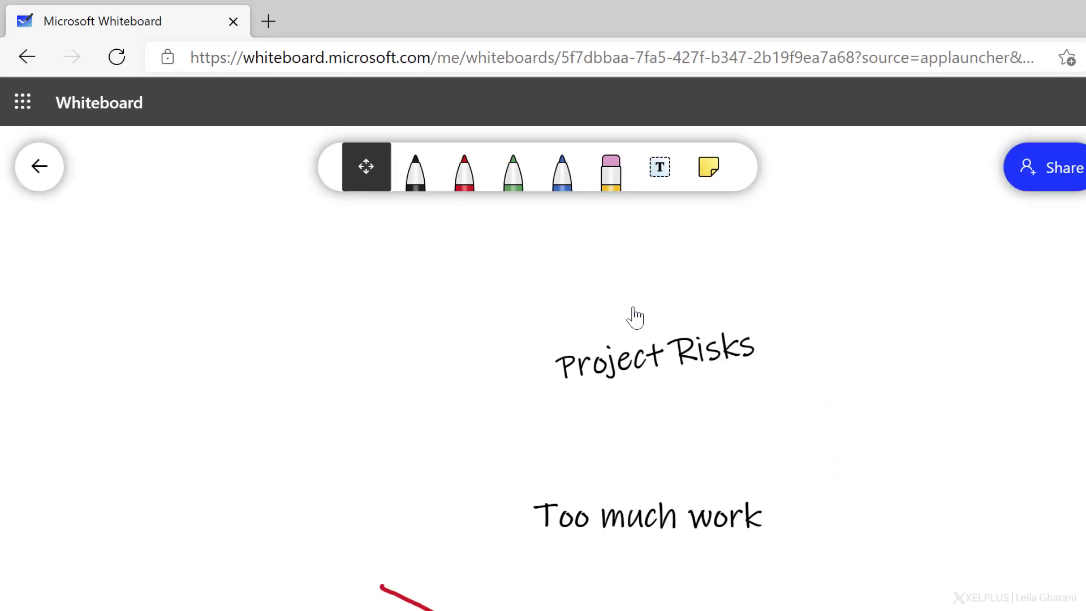
left_click(50, 181)
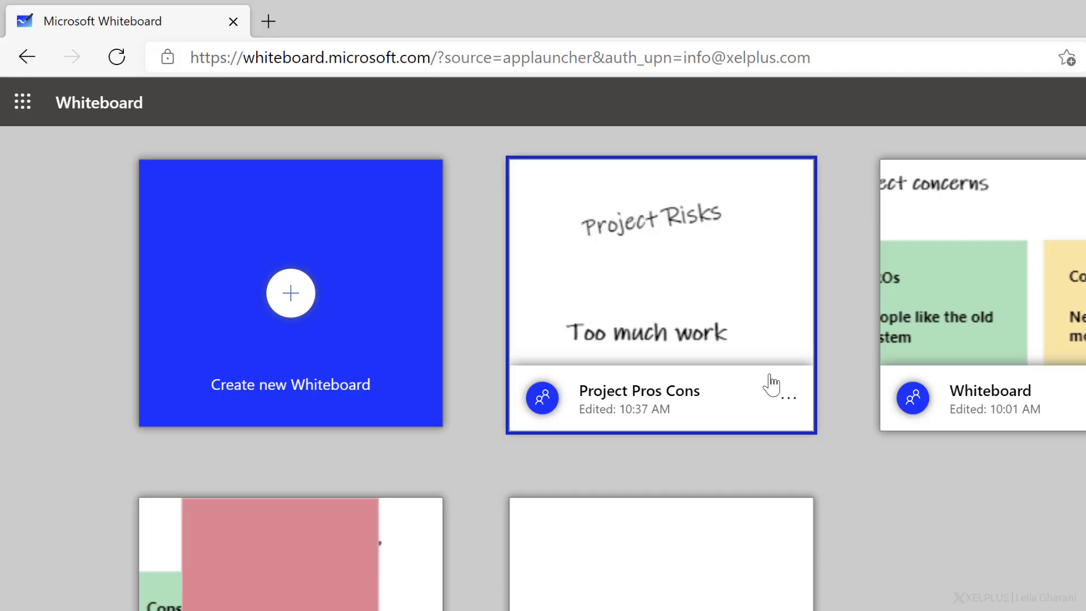
left_click(787, 397)
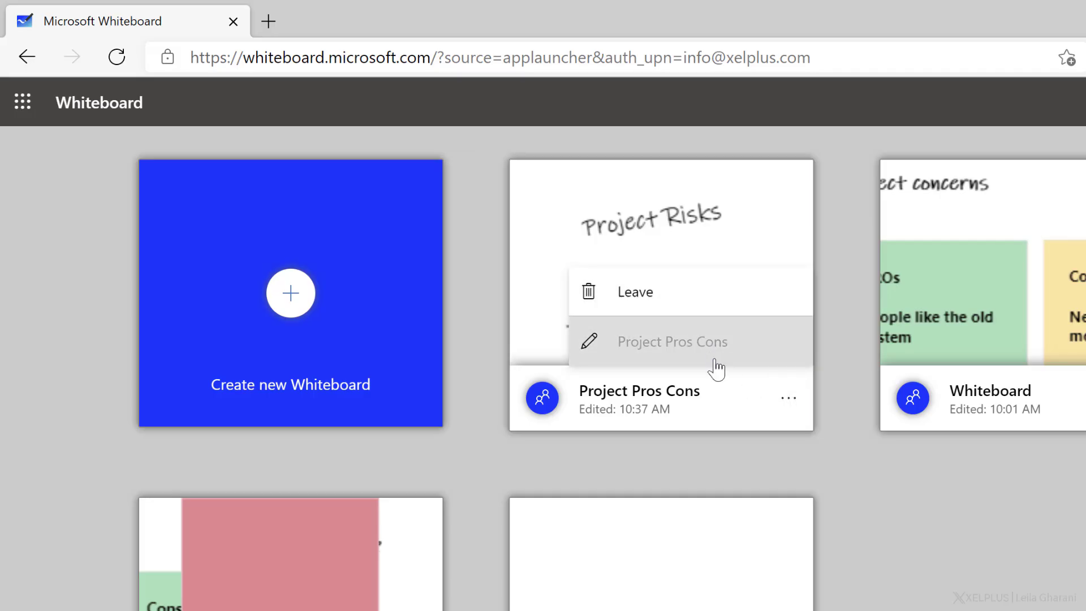
left_click(823, 447)
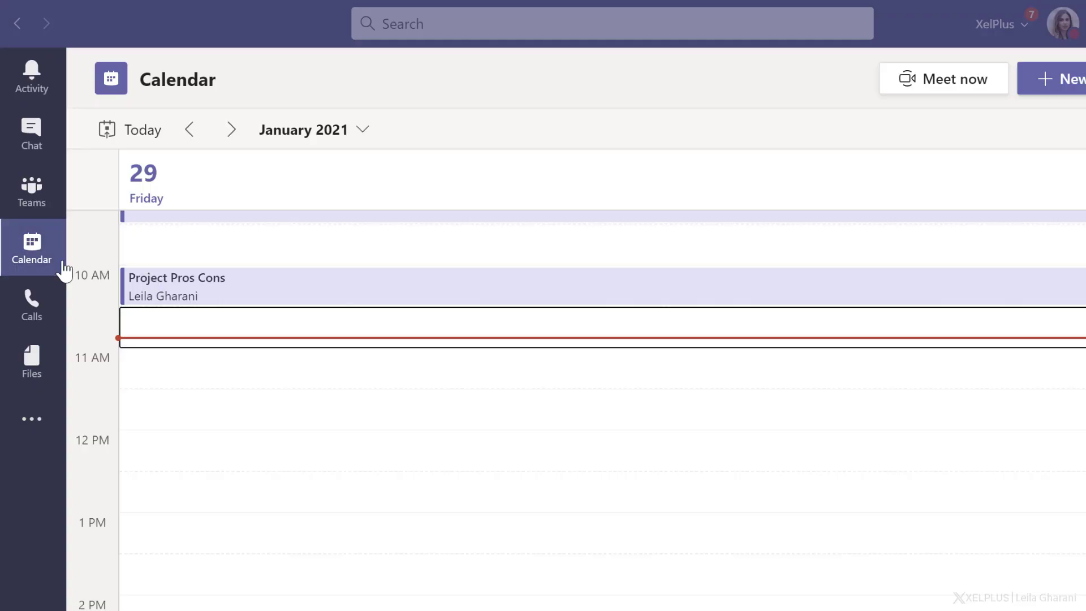
Step: Create an 11 AM meeting titled 'Project risks' and invite two attendees
left_click(174, 374)
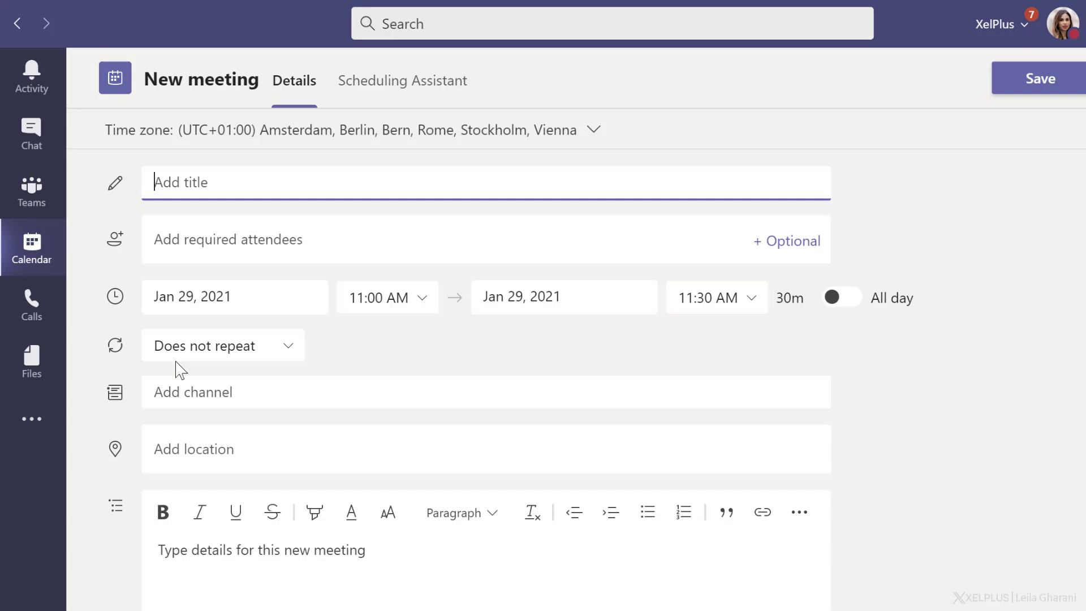
type("Project risks")
left_click(263, 239)
type("xel")
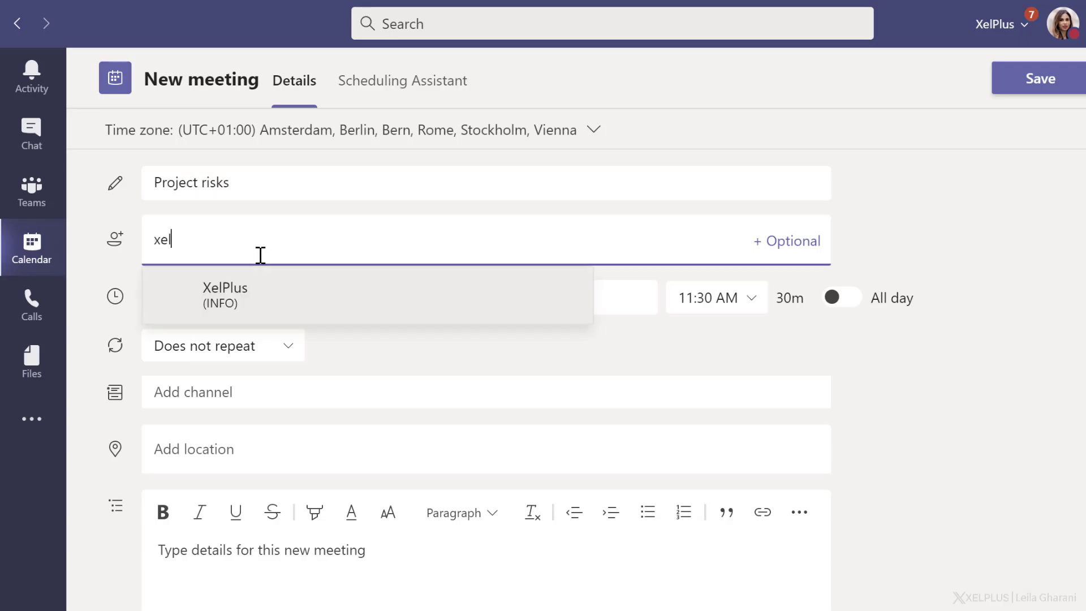
left_click(267, 291)
type("chris")
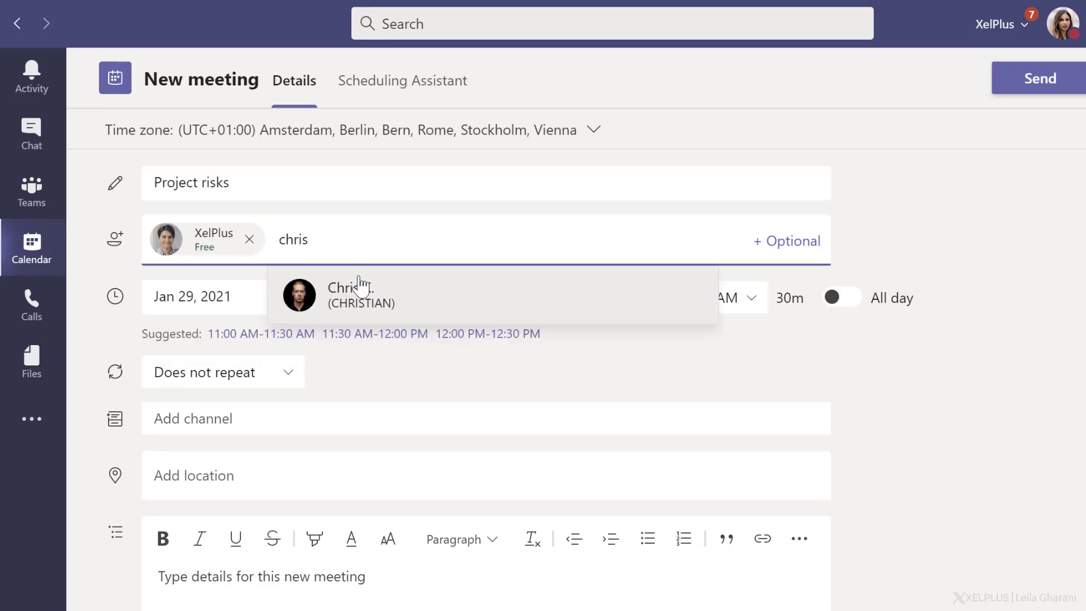
left_click(352, 287)
Step: Add the description 'Prepare your notes in the whiteboard', send the invitation, and open the meeting
left_click(160, 547)
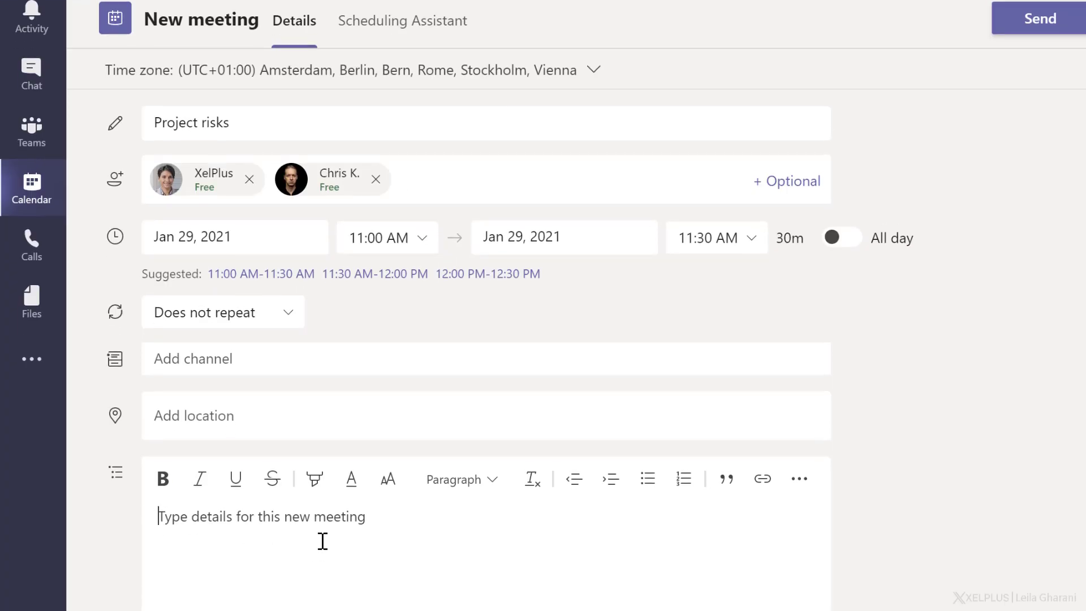
type("Prepare your notes in the whiteboard")
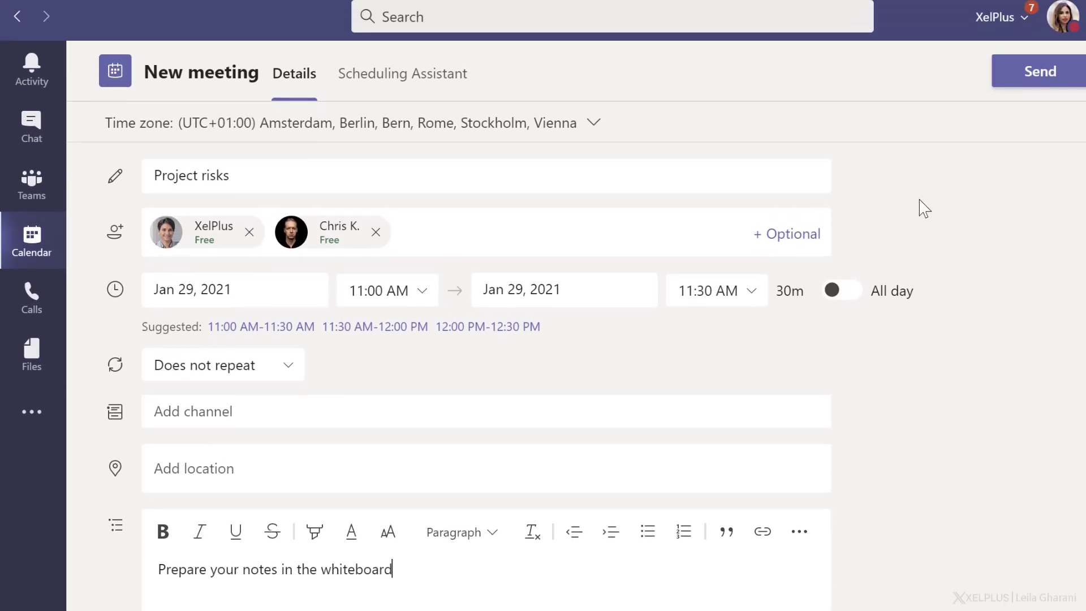
left_click(1031, 79)
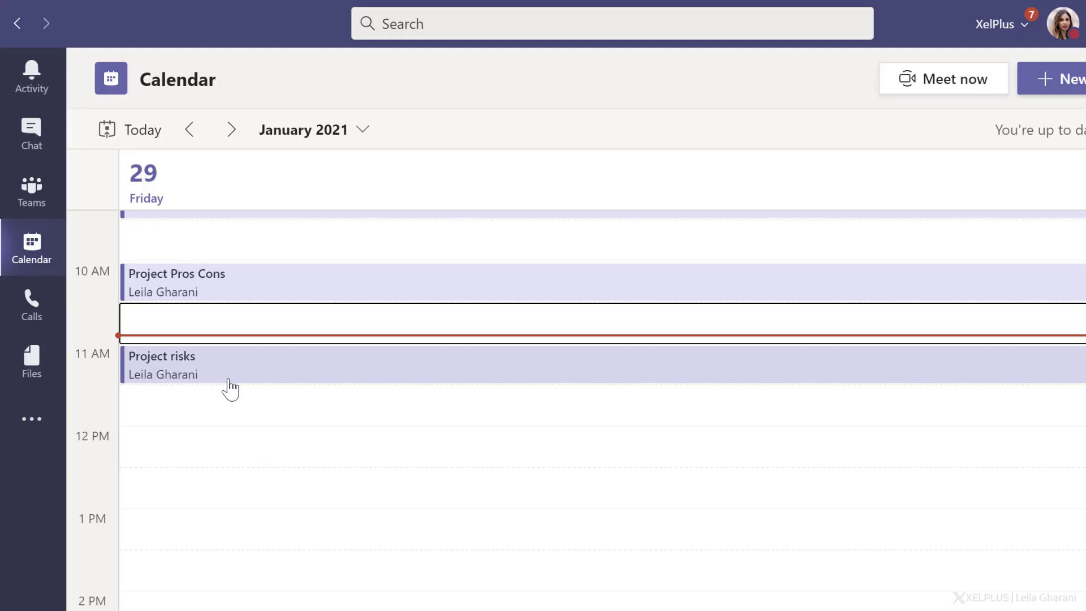
double_click(262, 373)
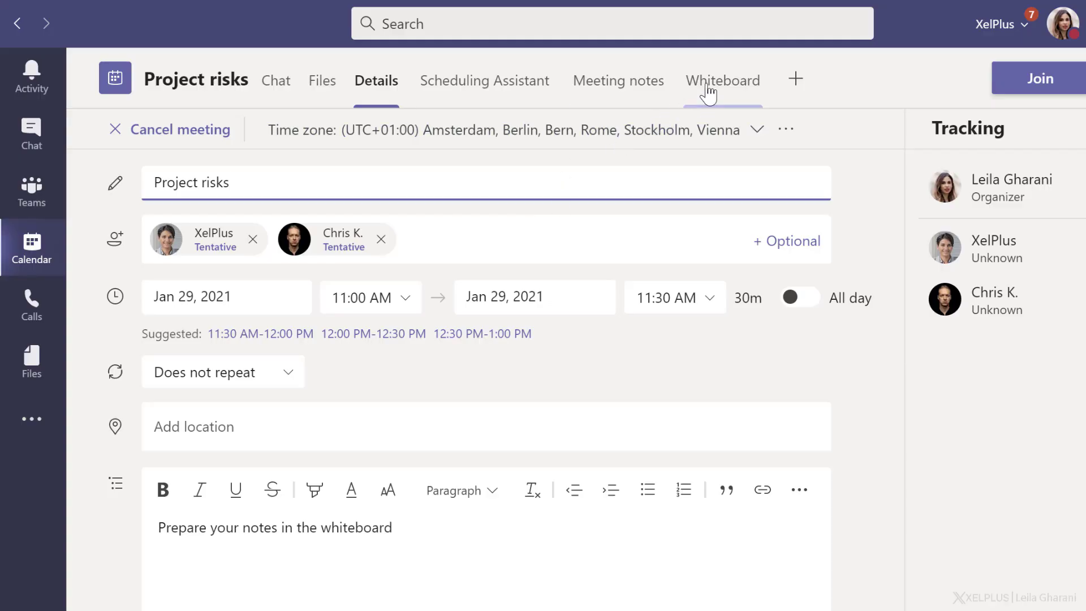
Step: Show the Project risks meeting's Whiteboard tab with its risk cards
left_click(708, 94)
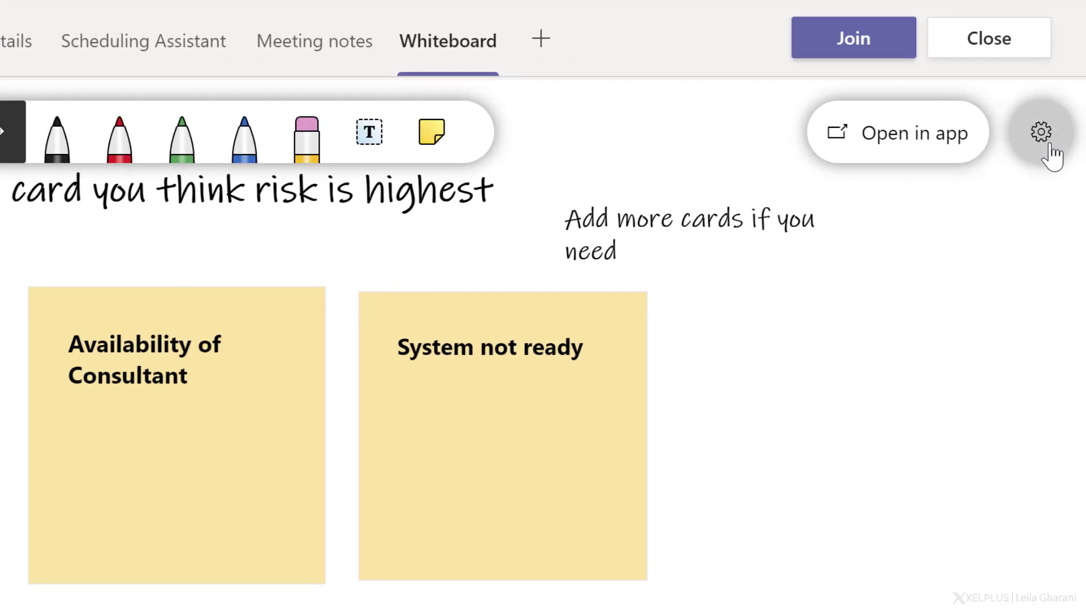
left_click(1041, 133)
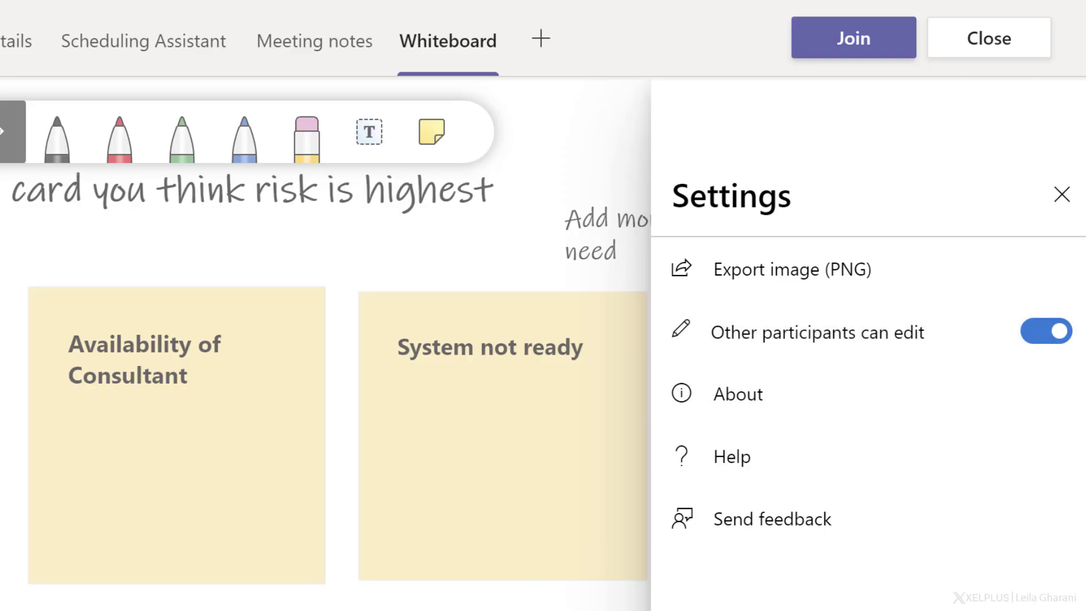
key("Escape")
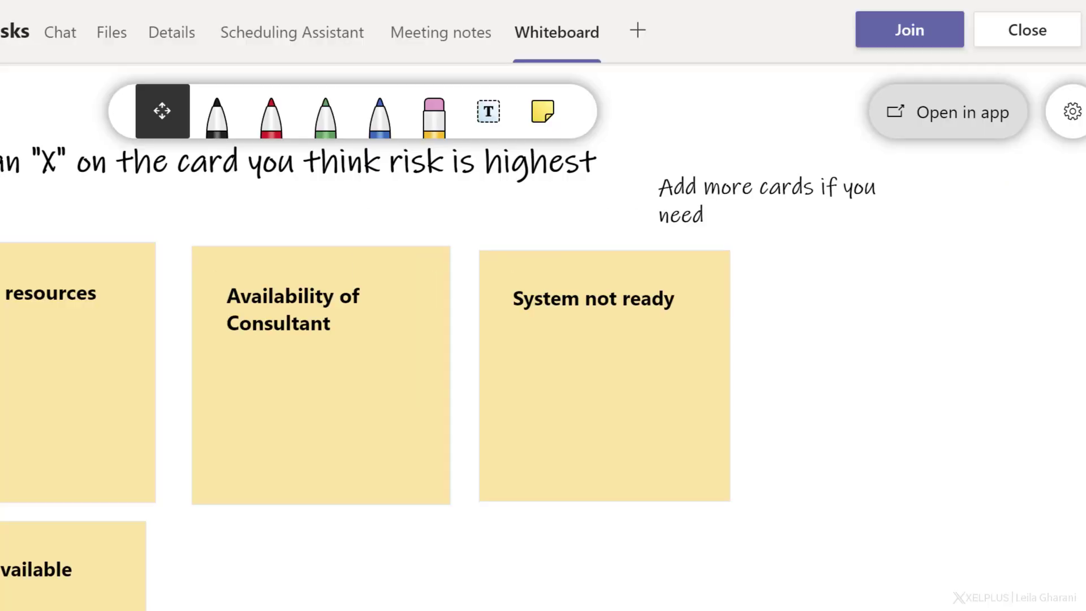
Step: Open the whiteboard in the desktop app, getting the Windows Whiteboard app from the Store
left_click(916, 114)
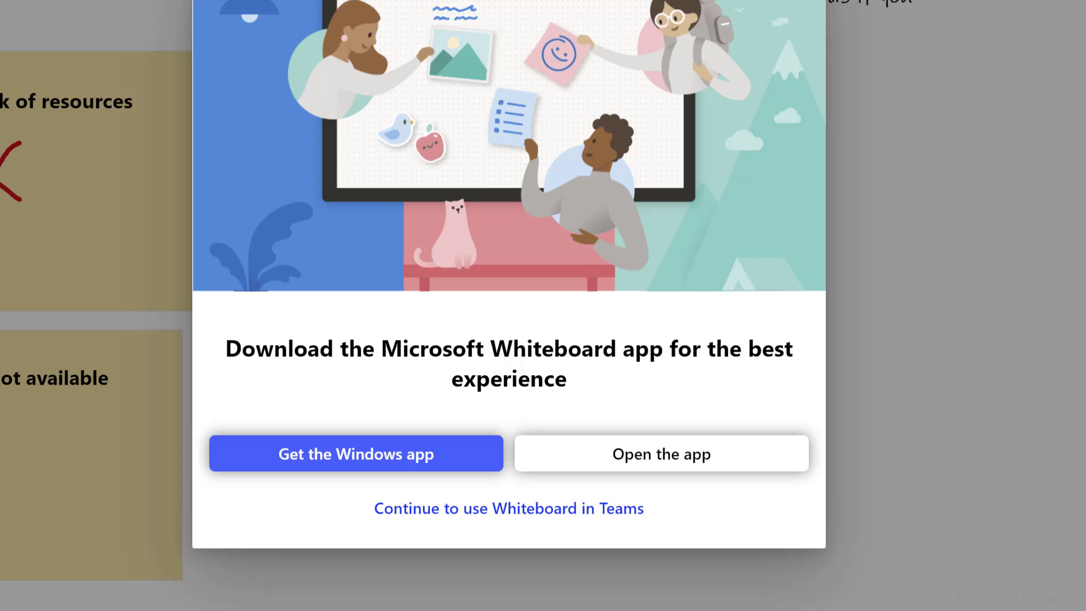
left_click(359, 466)
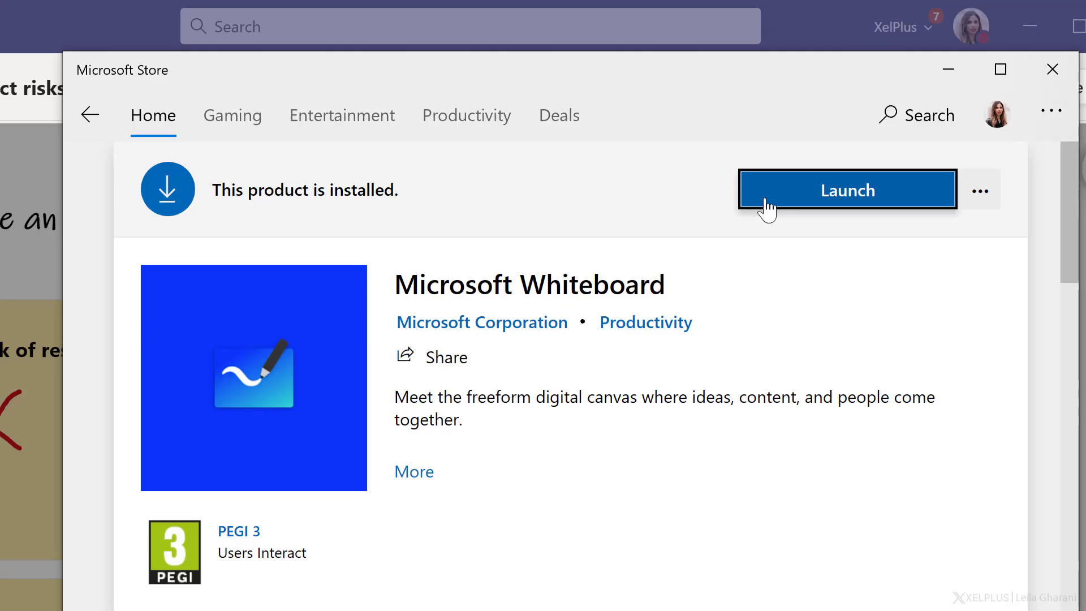
Step: Launch the installed Microsoft Whiteboard app from its Store page
left_click(768, 204)
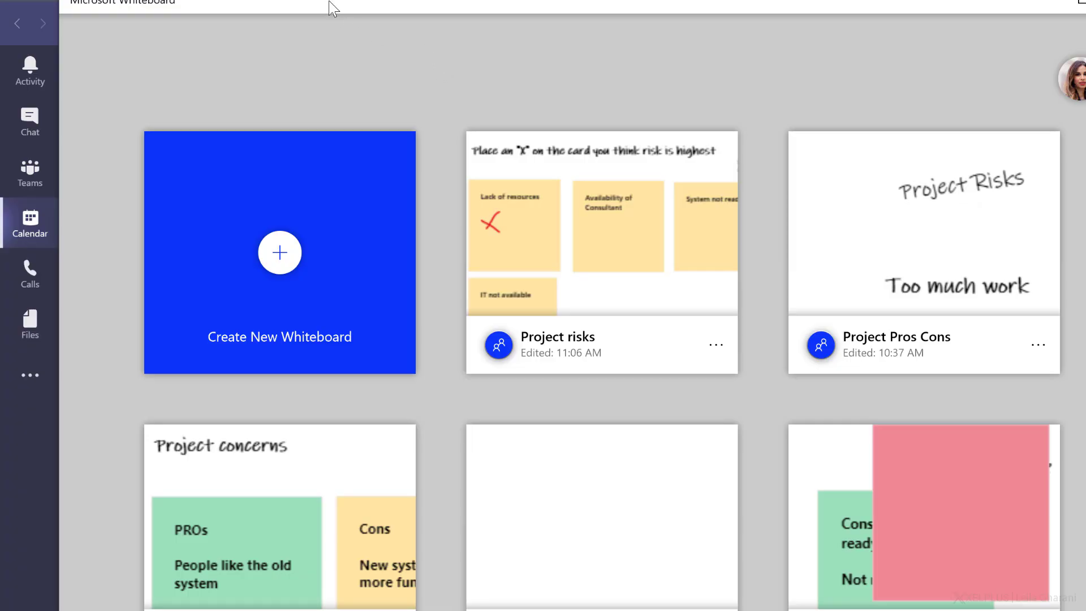
Step: Reposition the Whiteboard window and open the Project risks board
left_click_drag(328, 2, 265, 16)
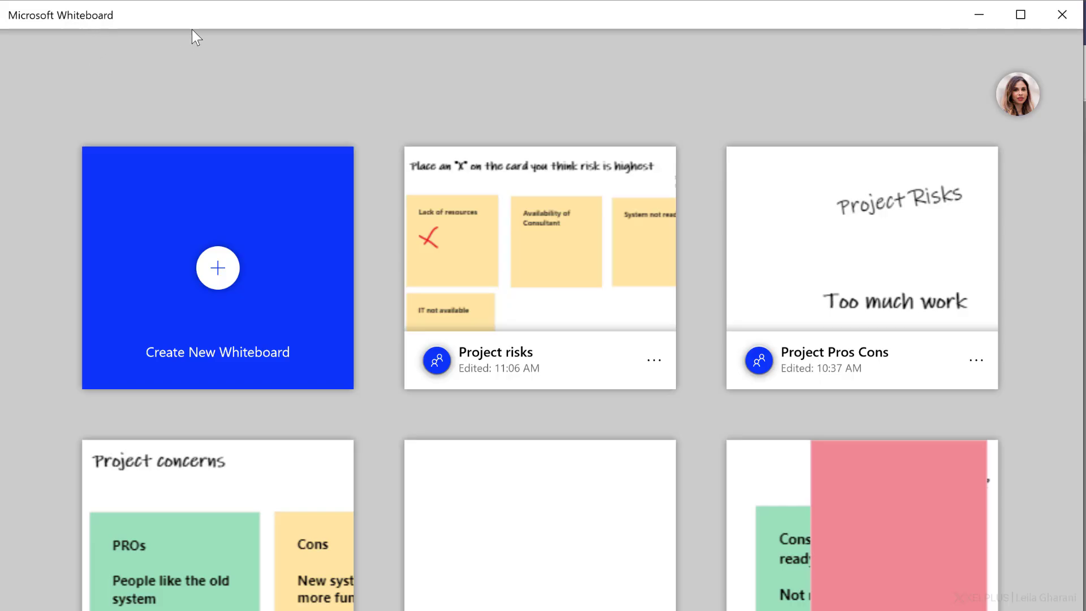
left_click(517, 314)
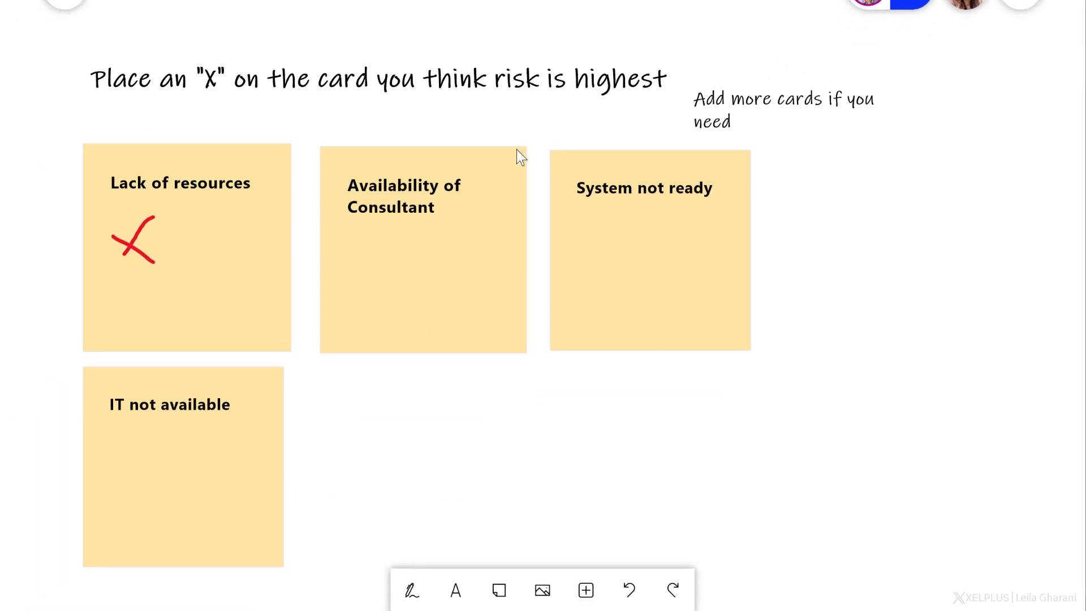
Step: Bring out the ruler, level it at 0° and move it above the title
left_click(411, 592)
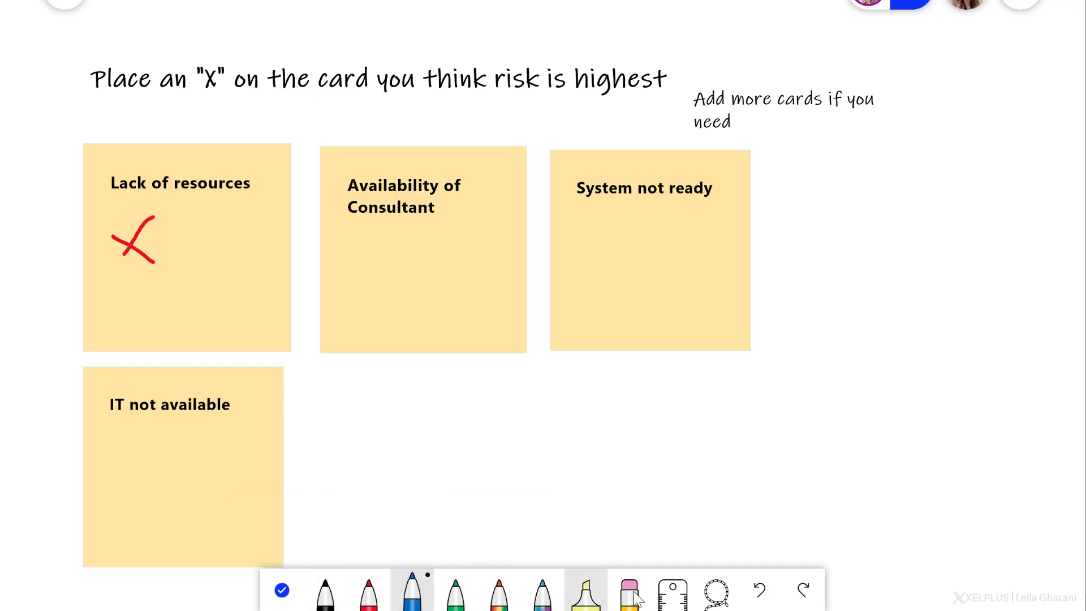
left_click(672, 593)
left_click_drag(530, 263, 540, 263)
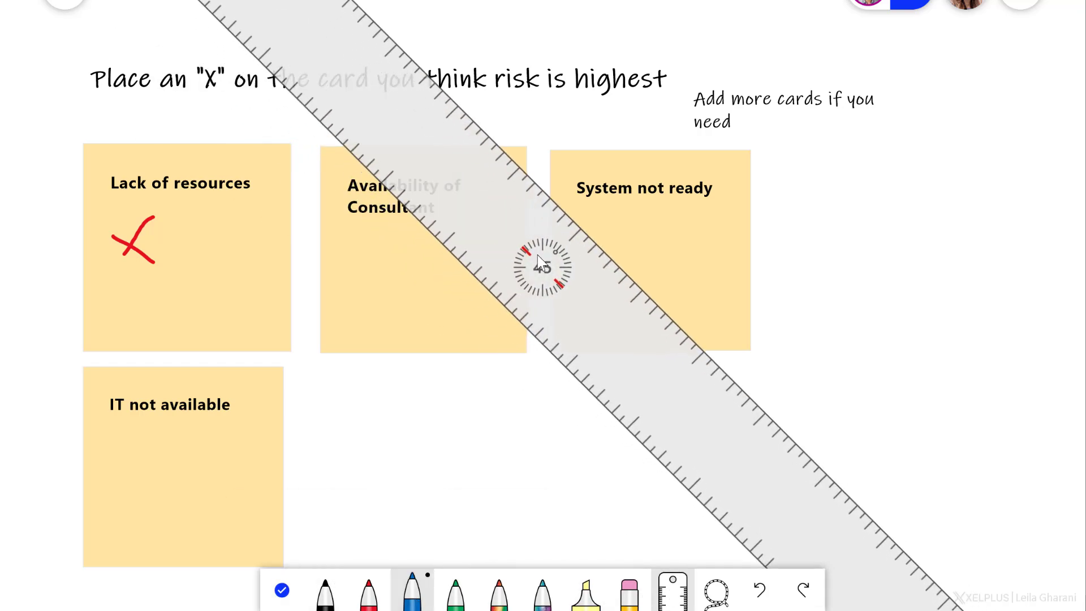
scroll(547, 268, "down", 12)
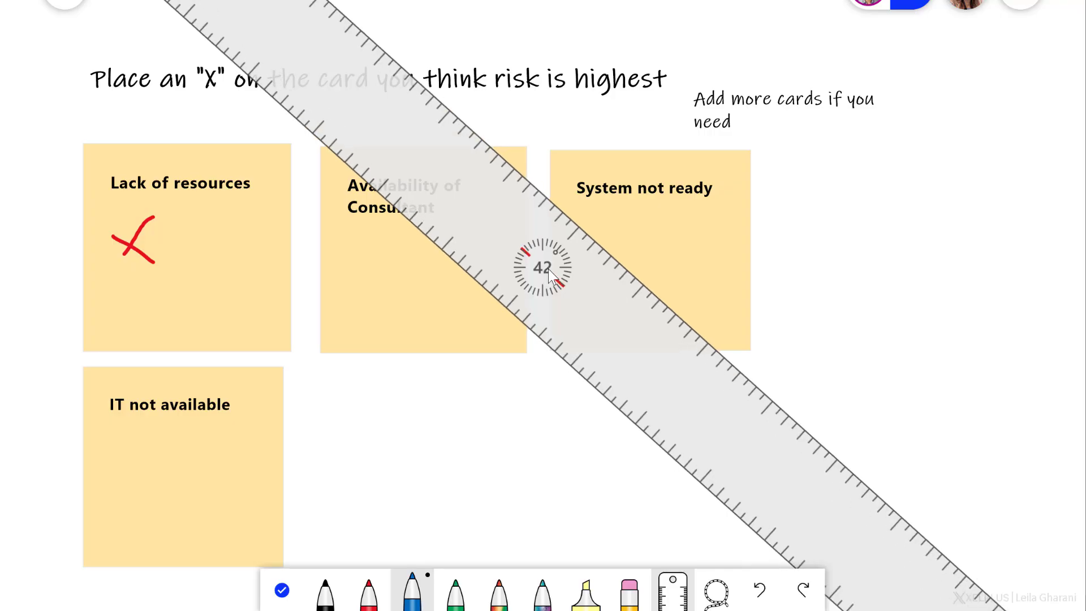
scroll(557, 275, "down", 20)
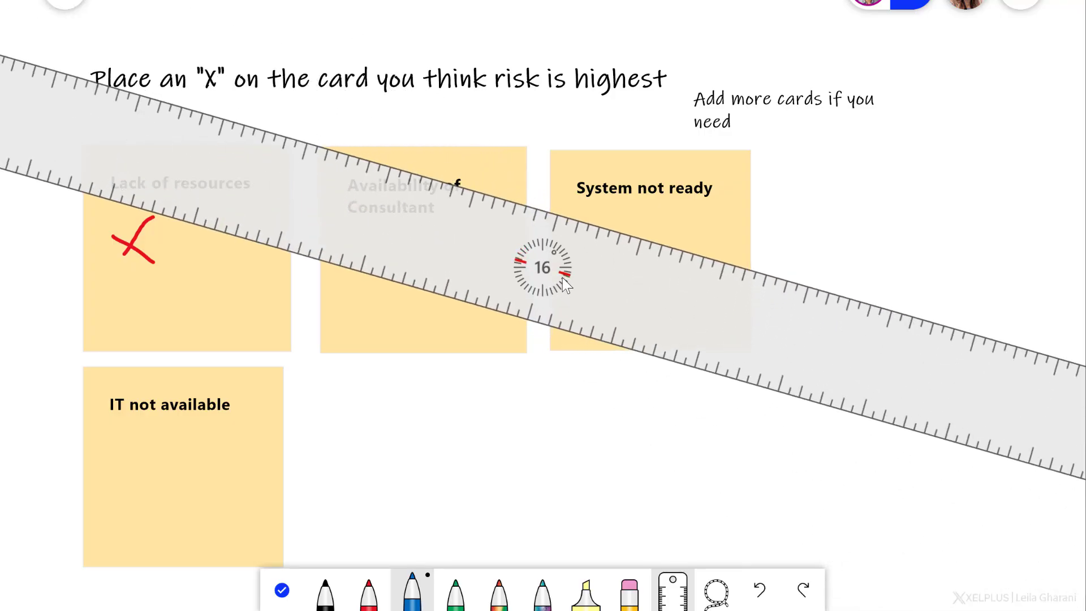
scroll(561, 282, "down", 2)
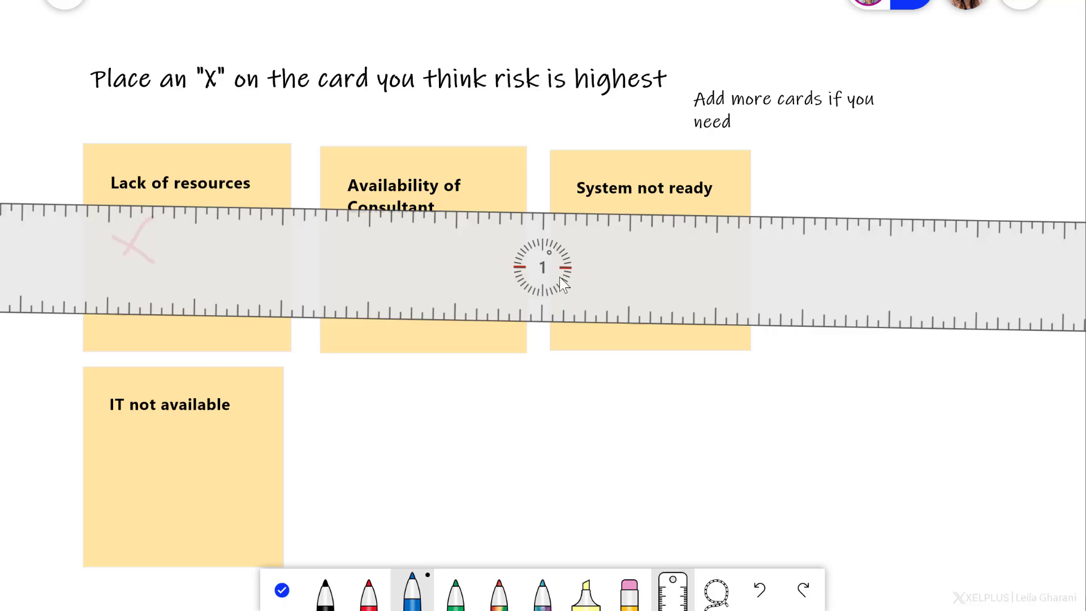
left_click_drag(559, 276, 558, 73)
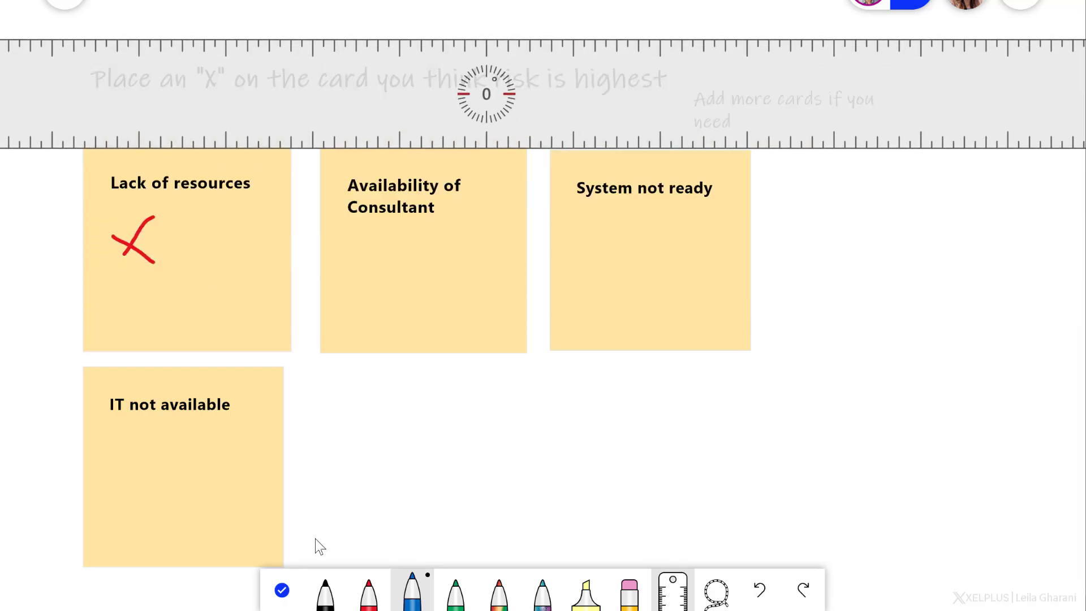
Step: Draw a black pen line along the ruler and finish inking
left_click(324, 591)
mouse_move(154, 39)
left_mouse_down()
mouse_move(607, 35)
mouse_move(695, 24)
left_mouse_up()
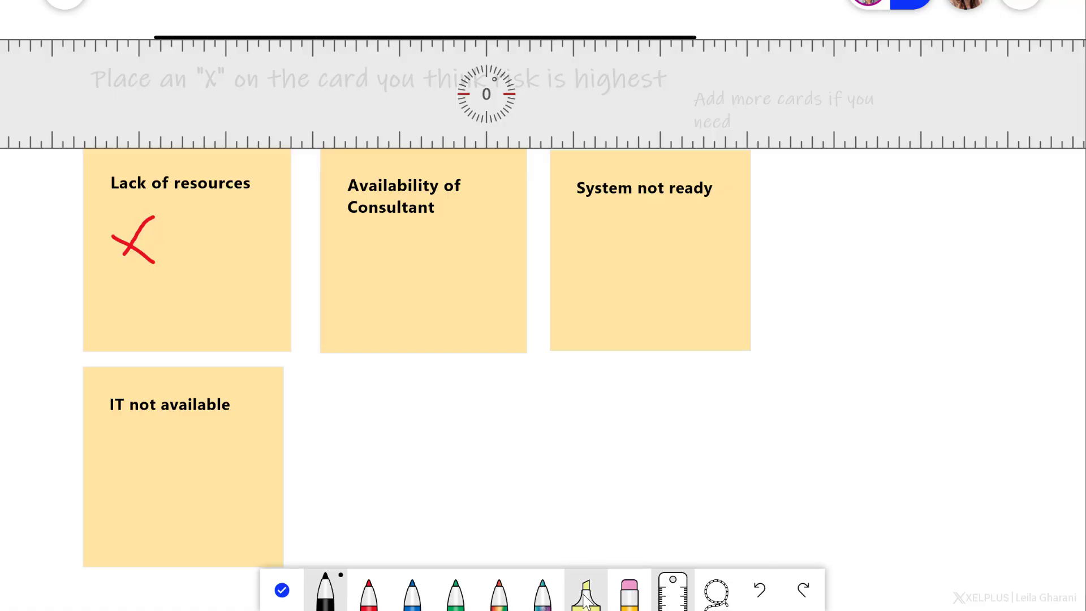
left_click(282, 590)
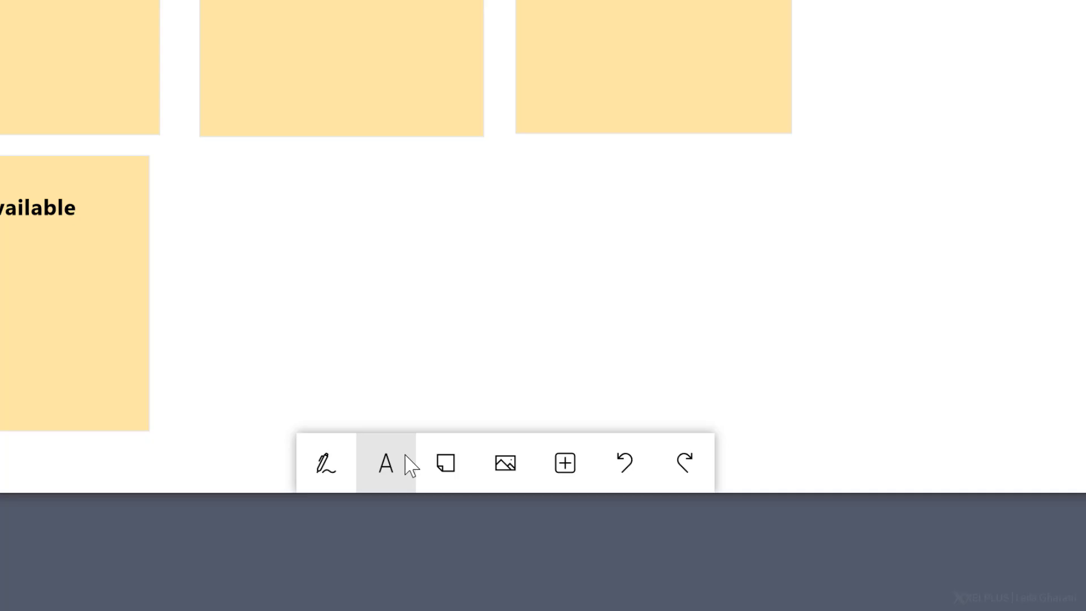
Step: Insert the Advanced.jpg roadmap image from the computer below the risk cards
left_click(502, 462)
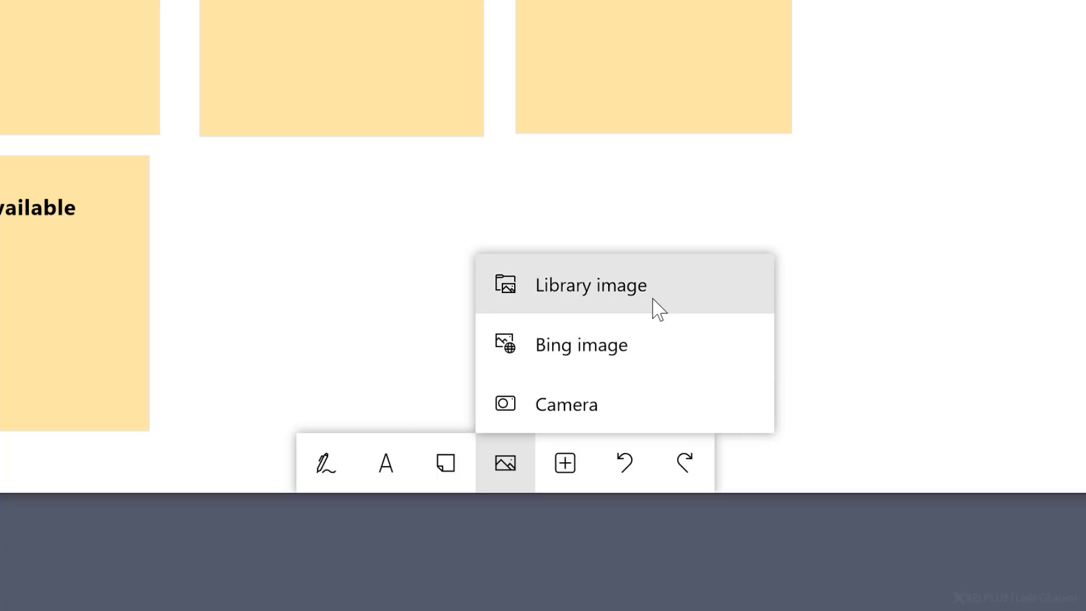
left_click(617, 291)
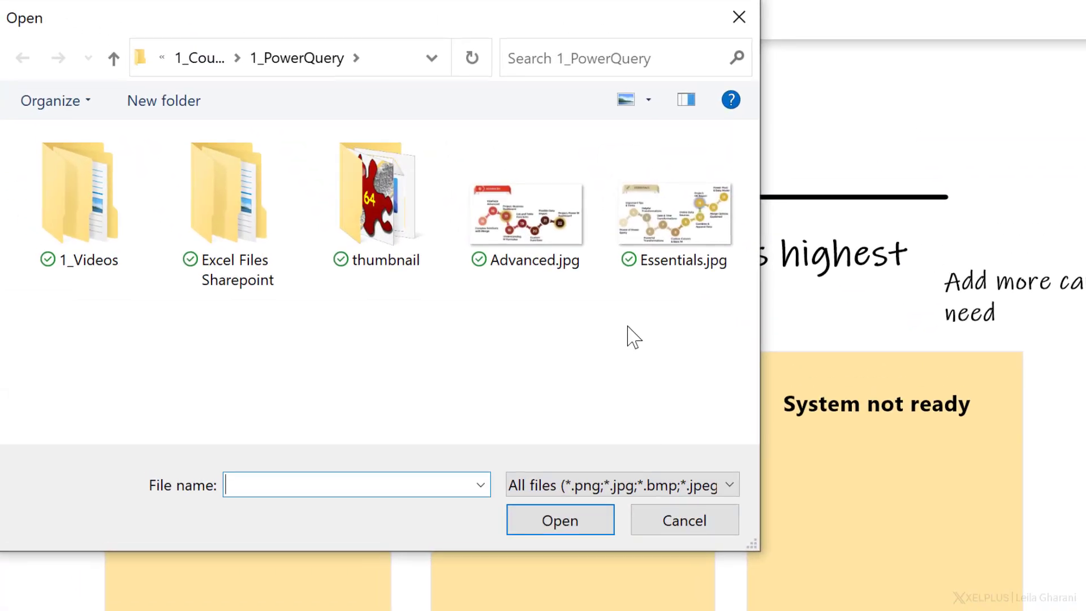
left_click(528, 254)
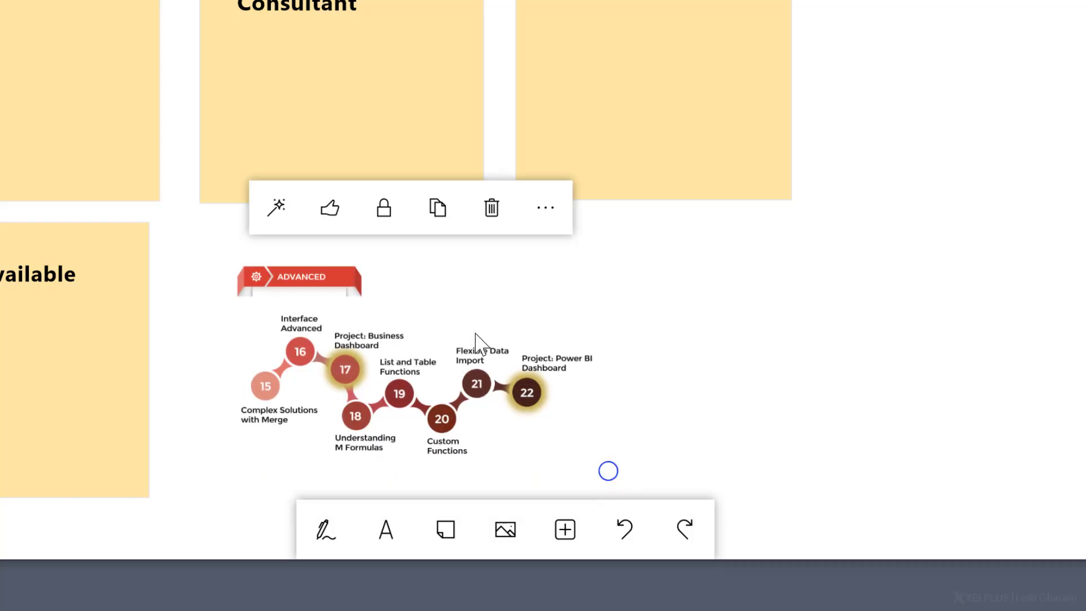
left_click(565, 530)
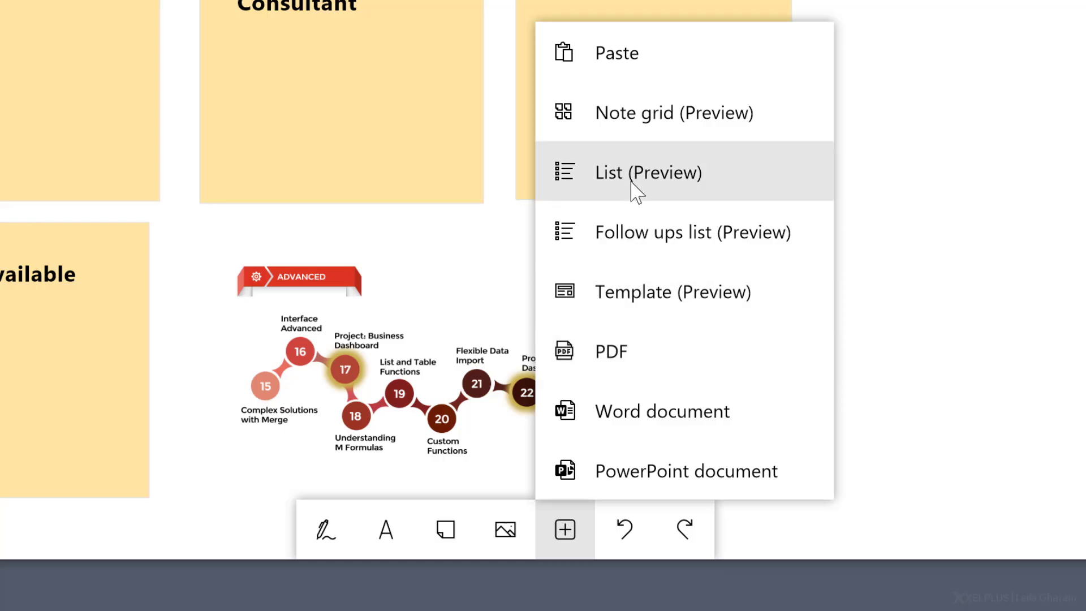
Step: Insert page 1 of Sound Plan.pdf, shrink it, and place it beside the process graphic
left_click(654, 361)
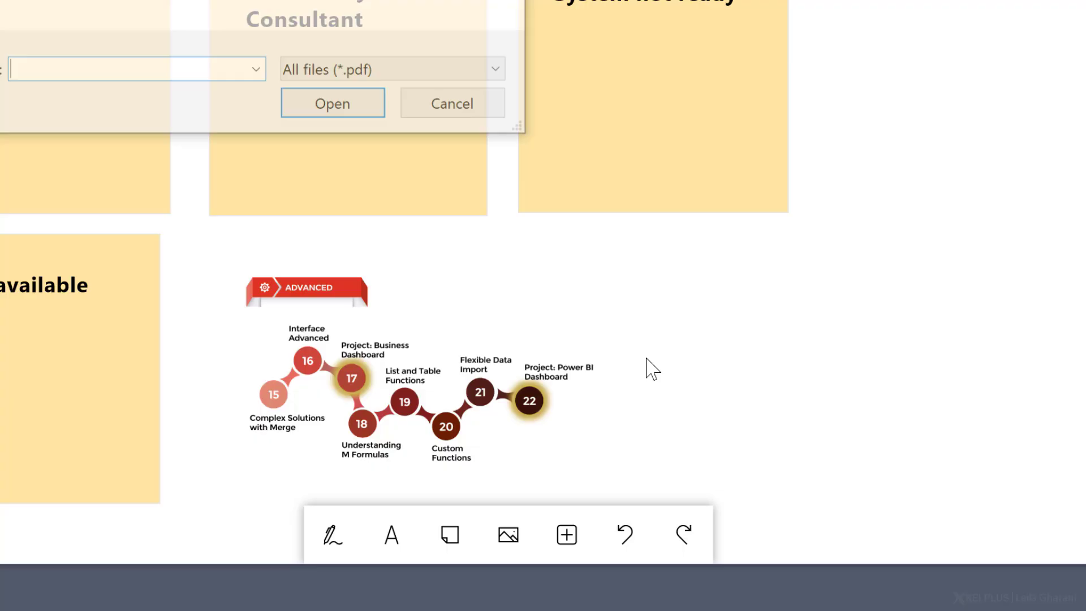
left_click(83, 104)
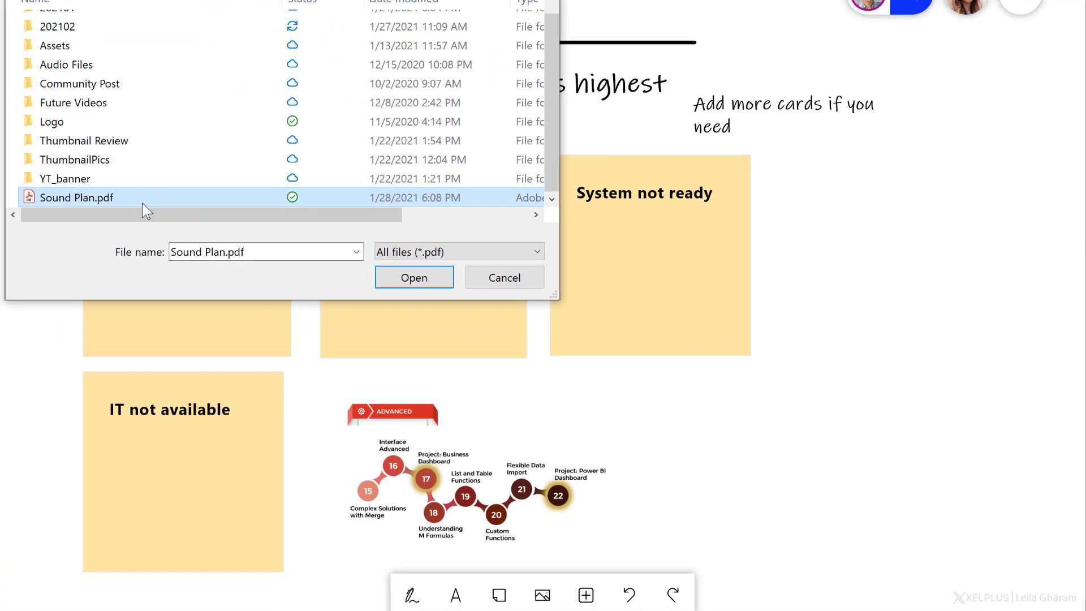
left_click(389, 278)
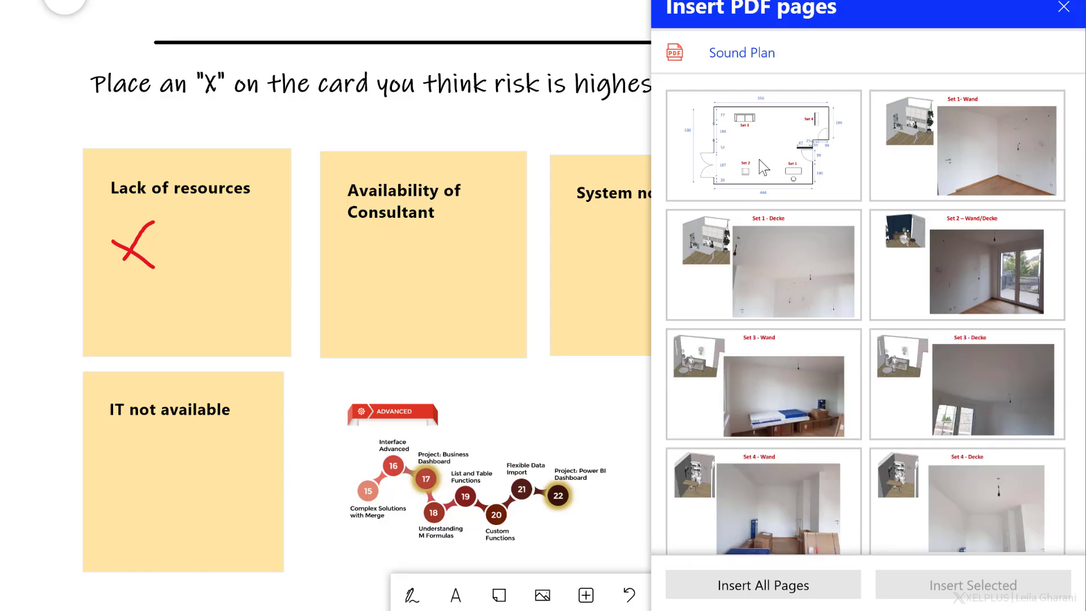
left_click(764, 162)
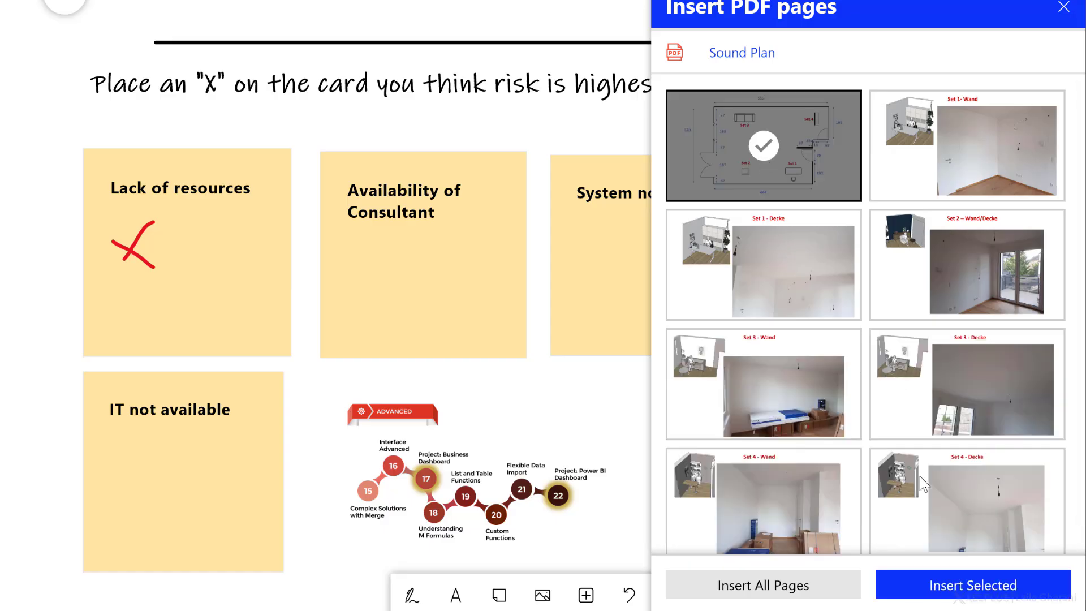
left_click(955, 589)
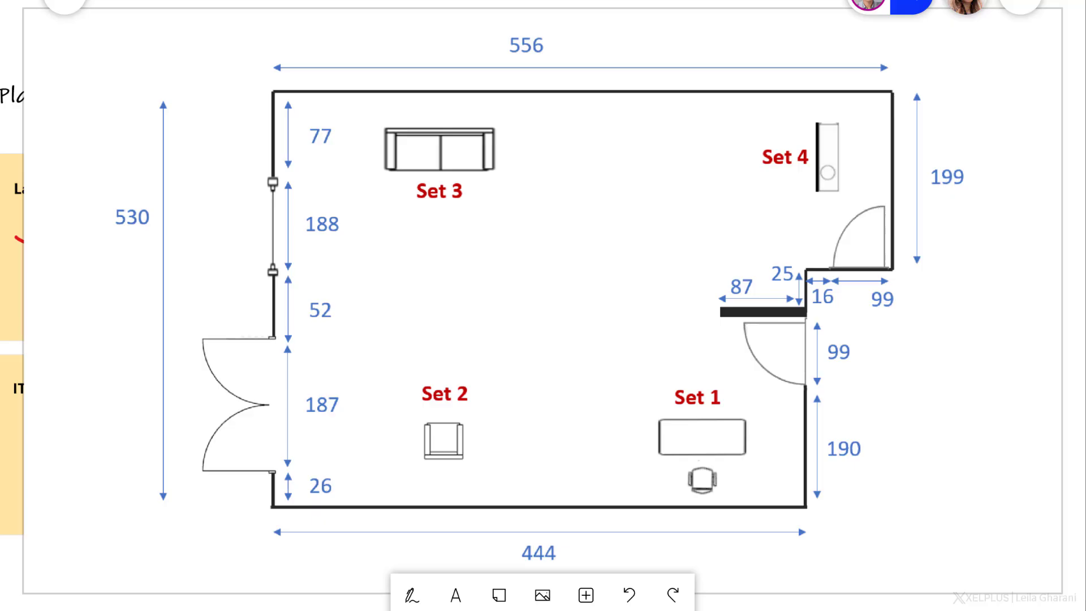
left_click_drag(1061, 592, 703, 393)
left_click_drag(530, 310, 631, 444)
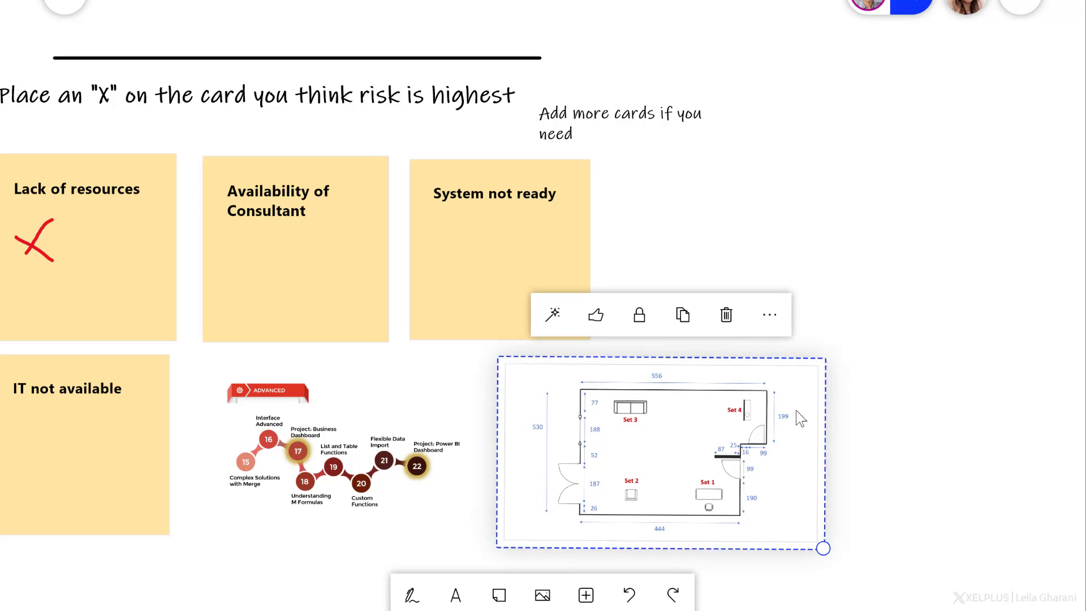
Step: Add a thumbs-up like to the Lack of resources card, bringing it to 2 likes
left_click(842, 412)
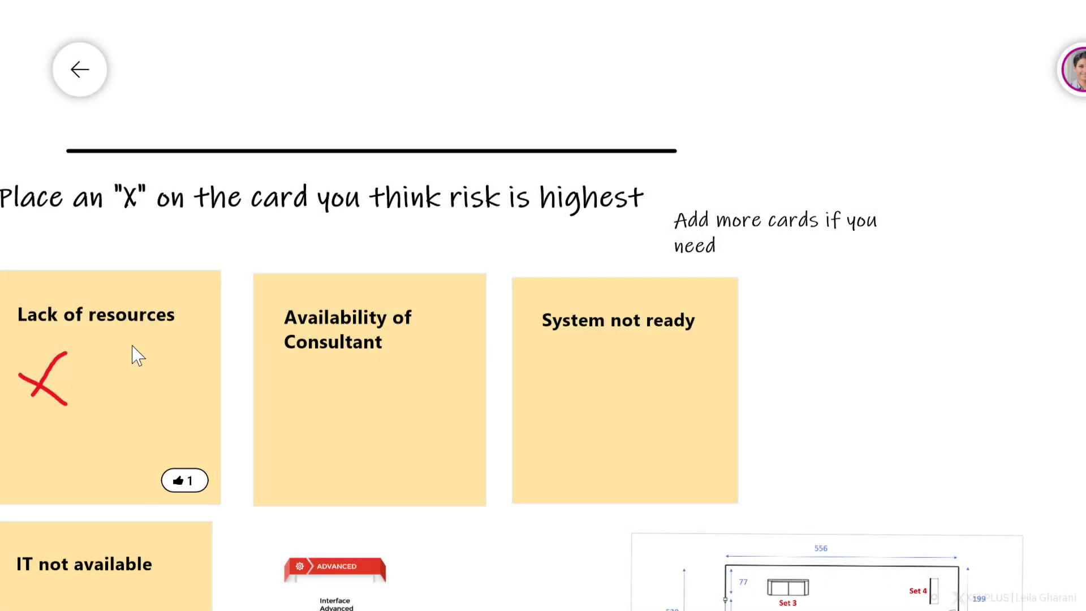
left_click(136, 359)
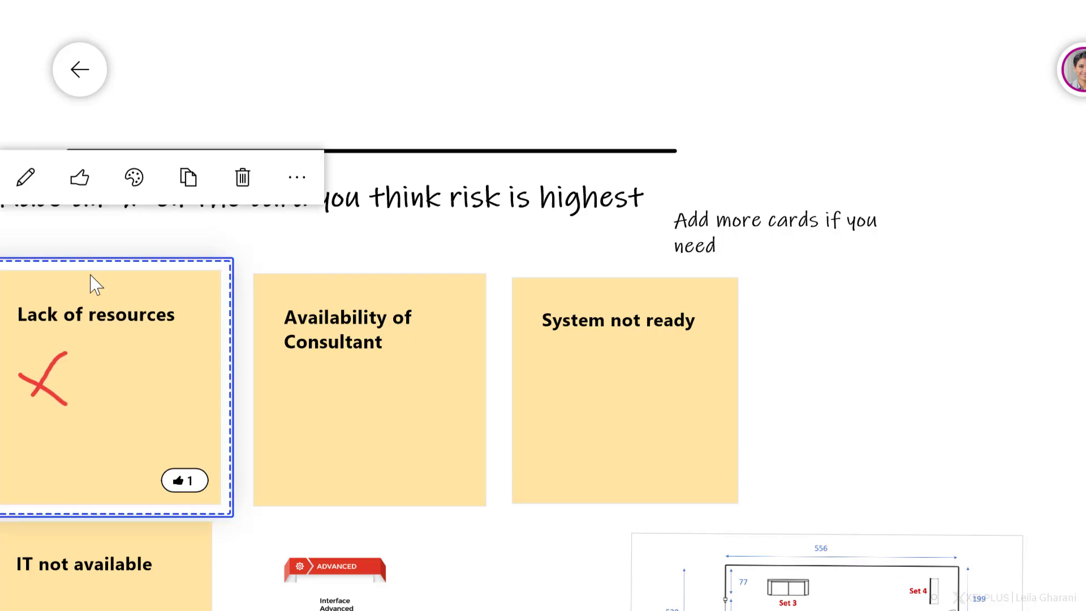
left_click(77, 179)
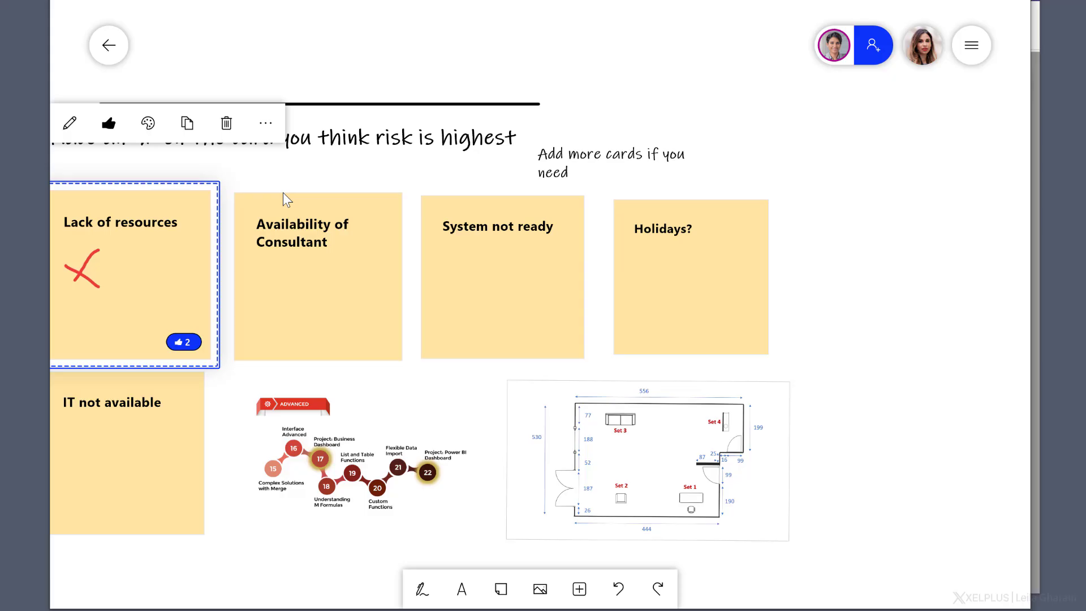
left_click(274, 171)
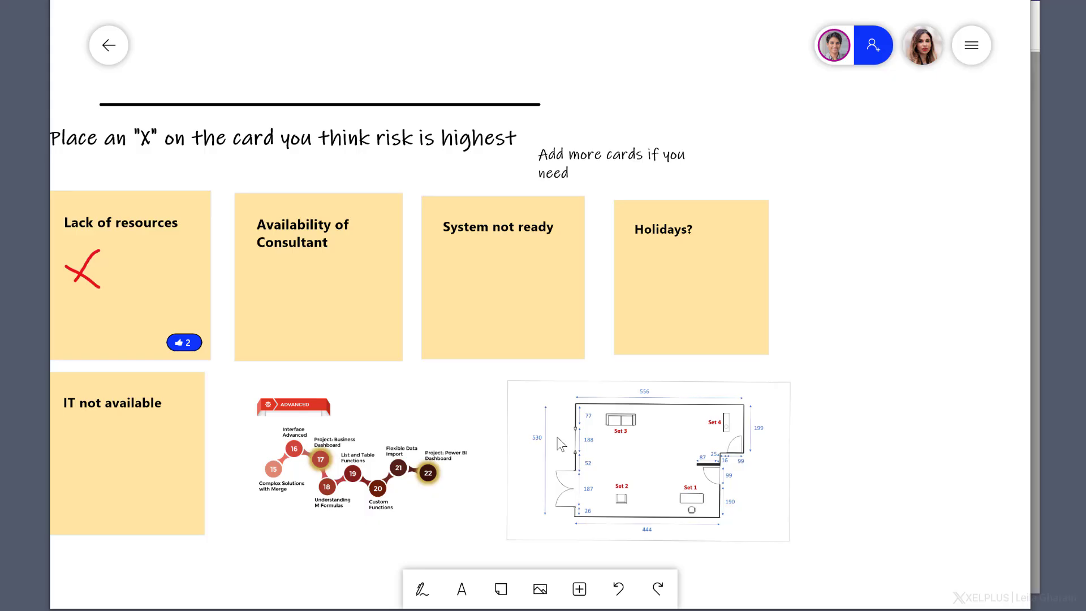
Step: Insert the Effective Meeting template and place it below the risk cards
scroll(559, 444, "down", 3)
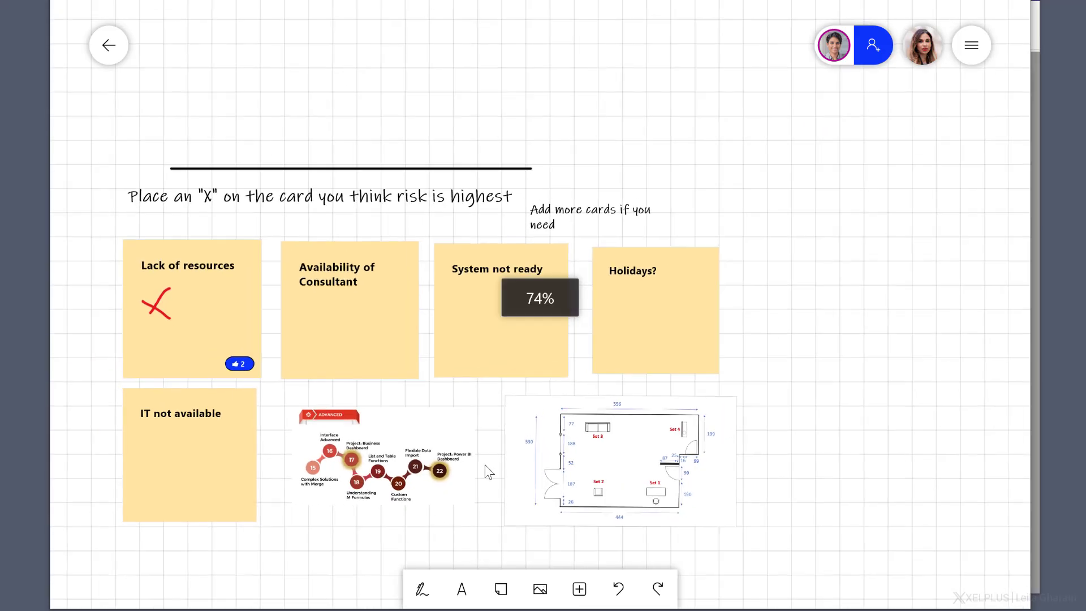
left_click(579, 588)
left_click(652, 436)
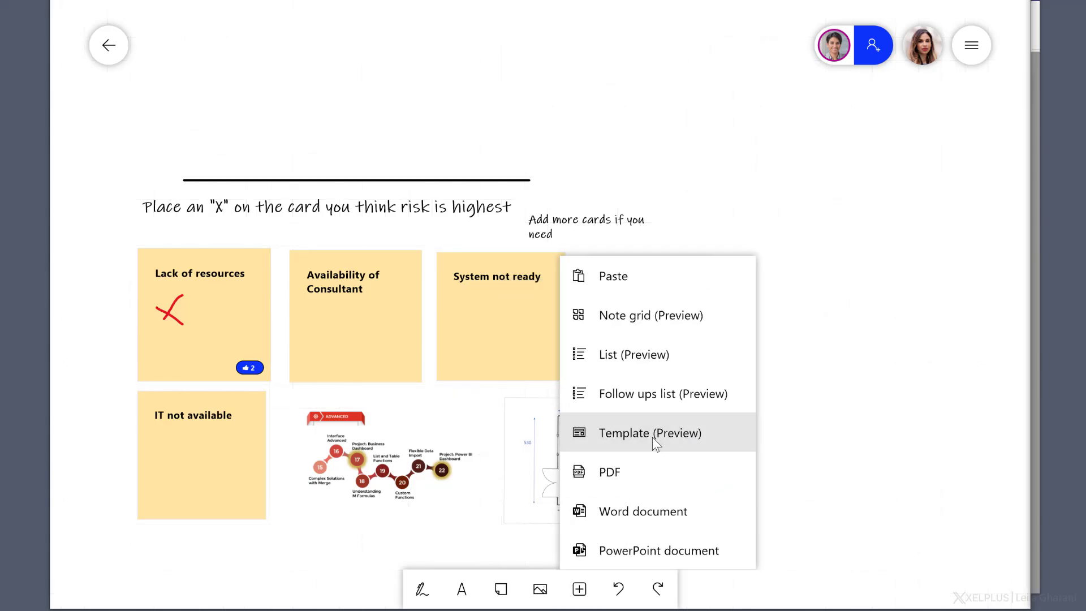
scroll(691, 428, "down", 3)
scroll(691, 425, "down", 4)
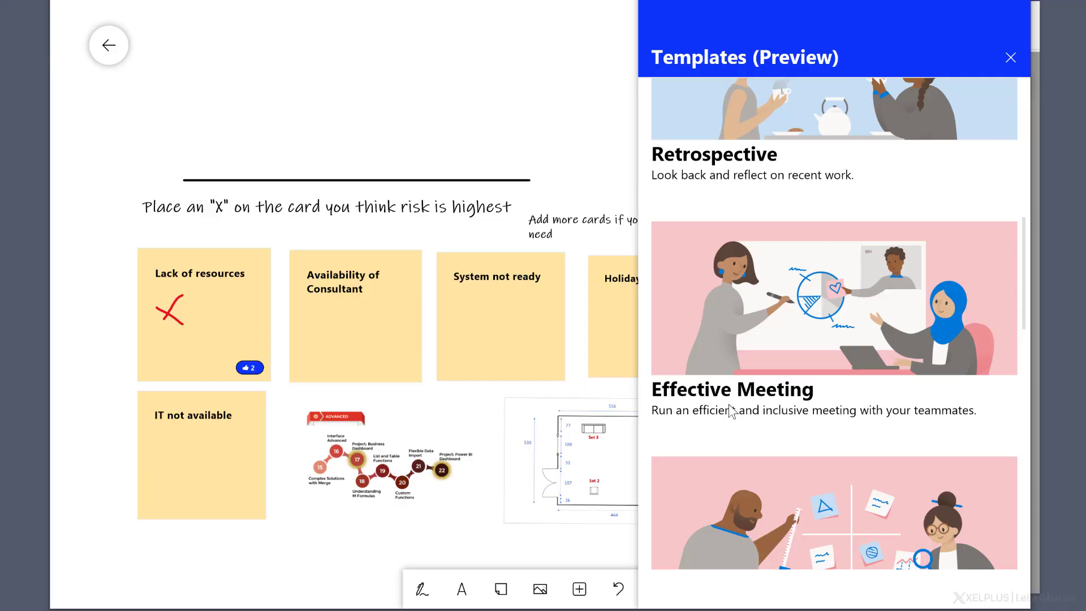
scroll(729, 396, "down", 2)
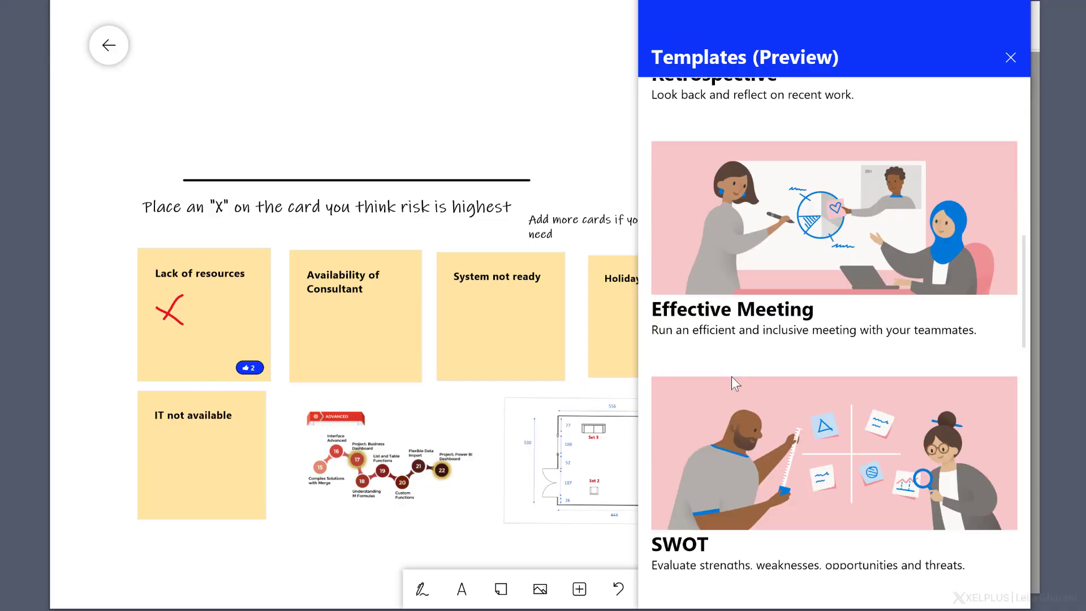
left_click(727, 281)
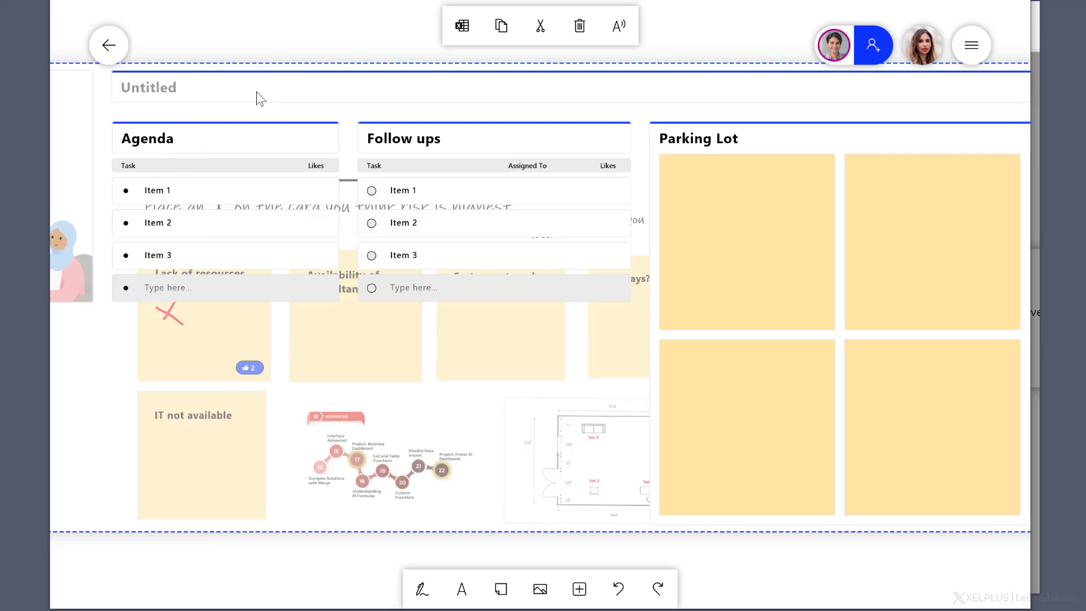
left_click_drag(261, 90, 293, 550)
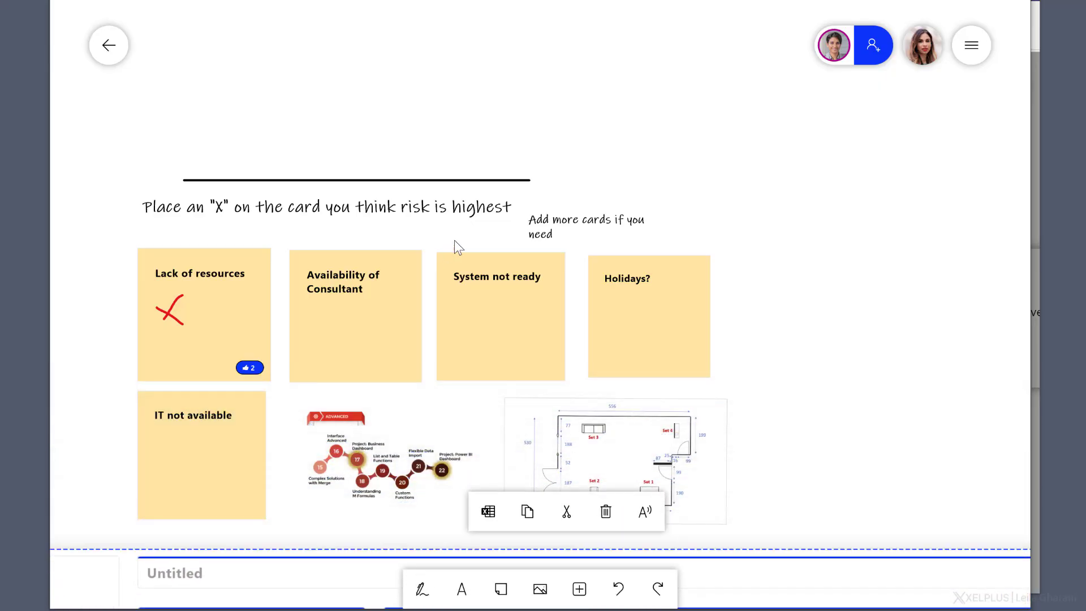
Step: Pan around the board to check the meeting tips card and the risk cards
left_click(809, 342)
left_click_drag(797, 335, 782, 175)
scroll(782, 175, "down", 4)
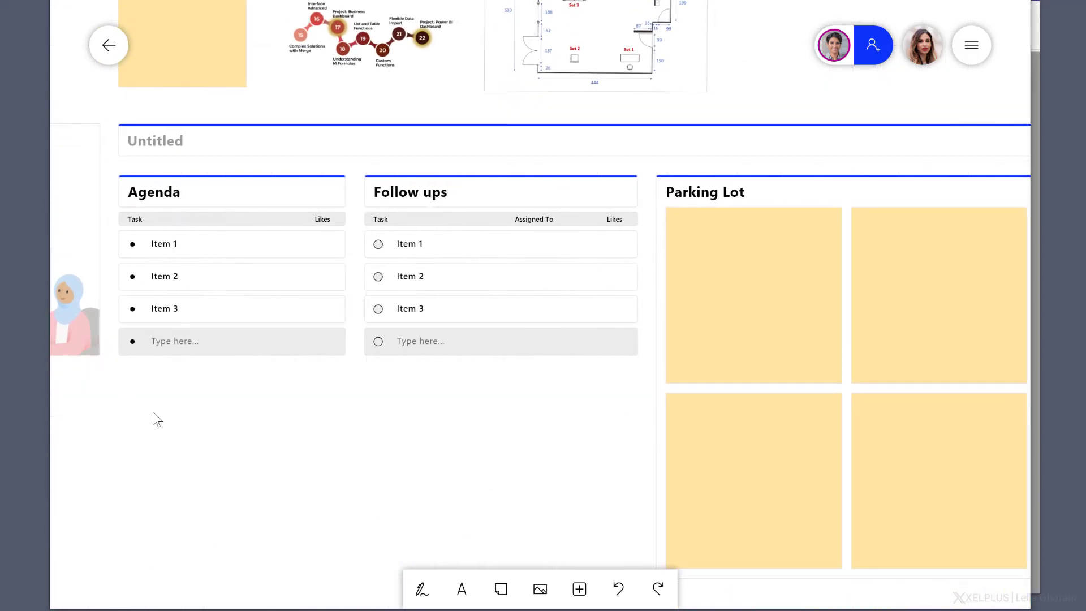
left_click_drag(152, 417, 300, 418)
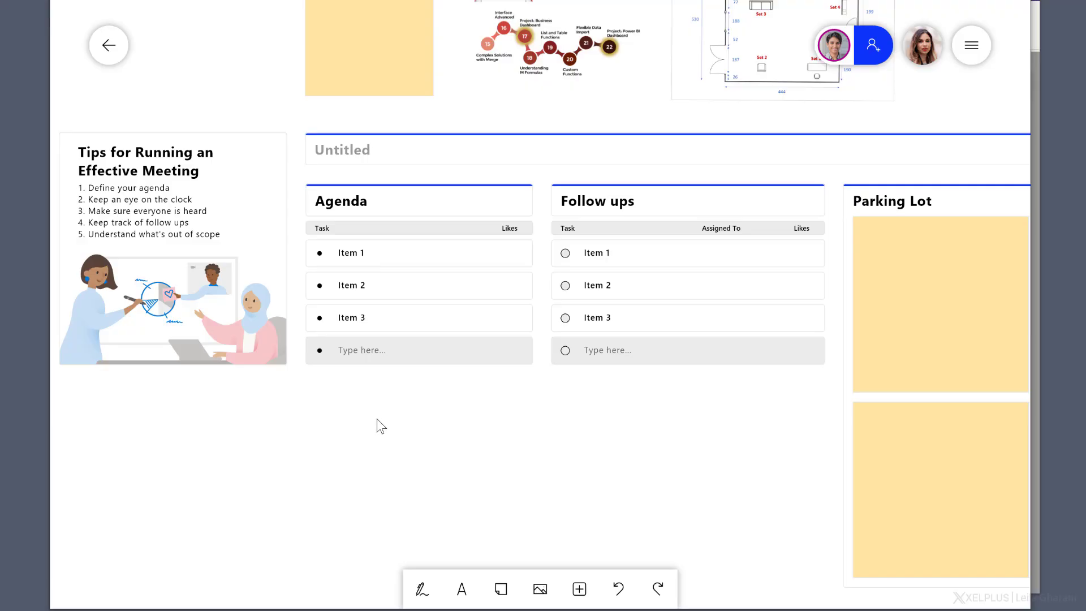
left_click_drag(203, 75, 175, 387)
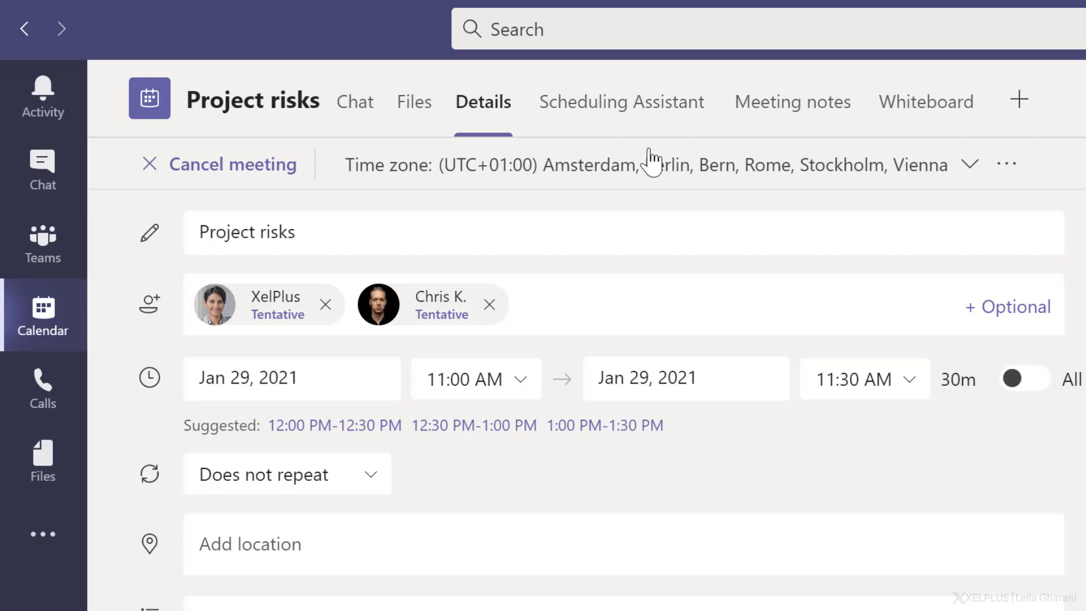
Step: Open the meeting's Whiteboard tab, zoom in, and select the floor plan image
left_click(935, 120)
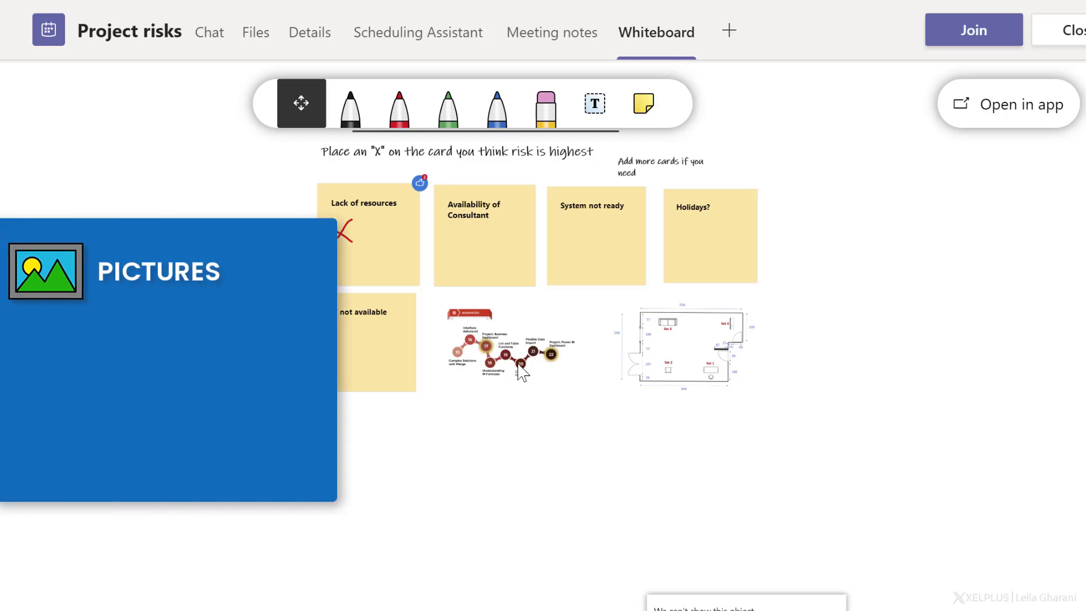
scroll(520, 356, "up", 5)
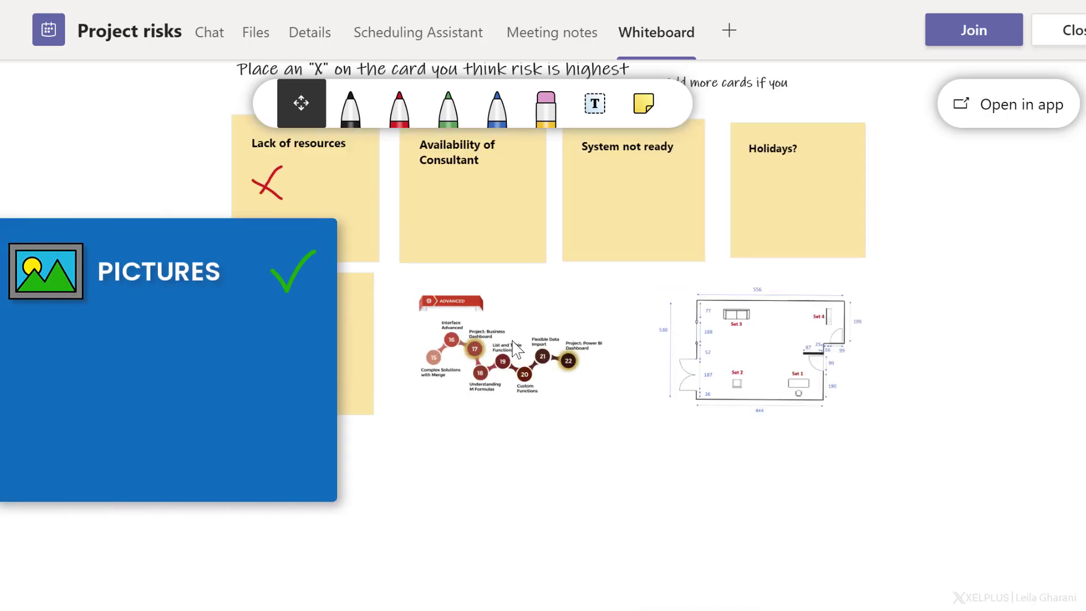
scroll(516, 350, "up", 2)
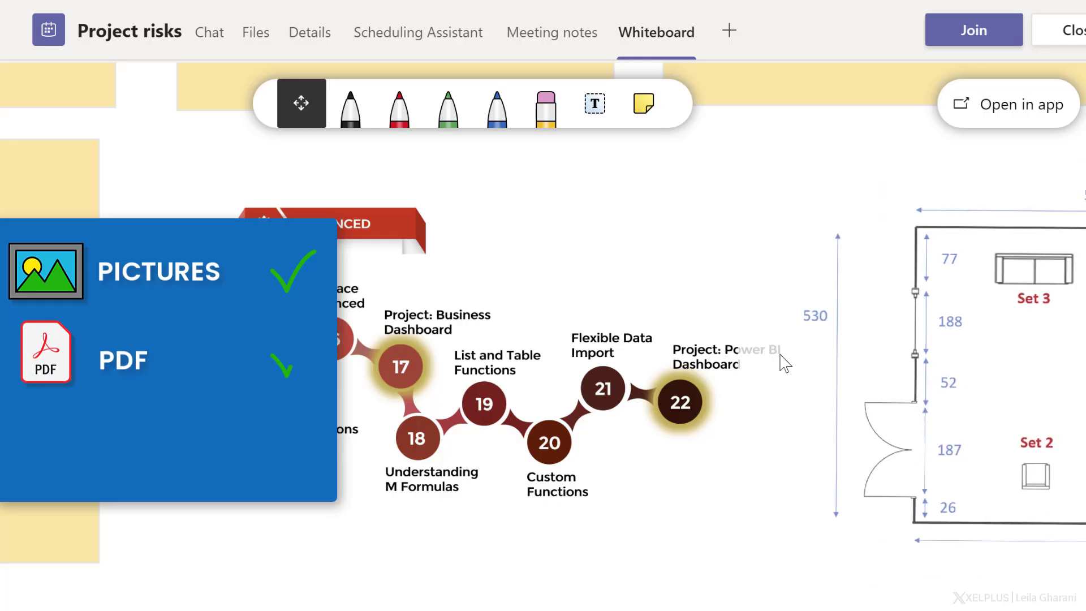
left_click(921, 360)
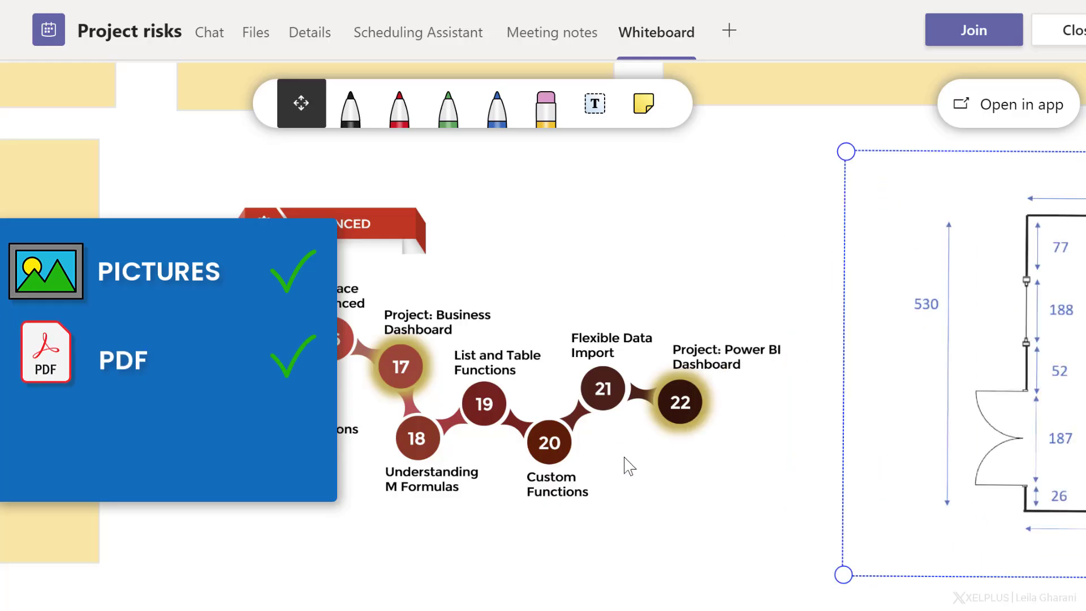
scroll(601, 445, "down", 3)
scroll(601, 445, "down", 4)
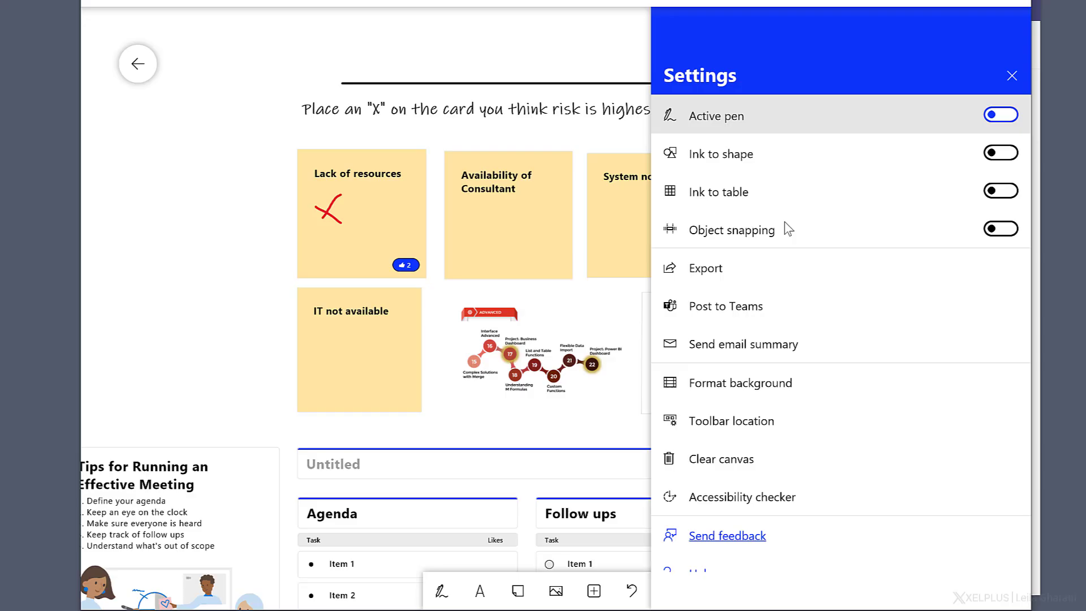
Step: Use Post to Teams to share the board in Finance > Monthly Reporting Tasks
left_click(773, 308)
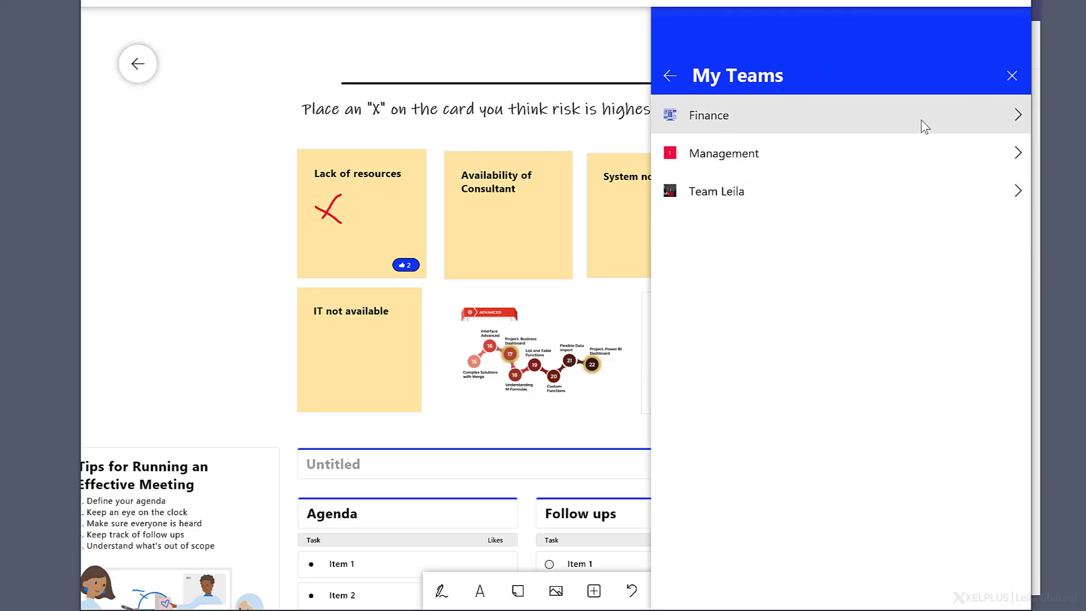
left_click(989, 117)
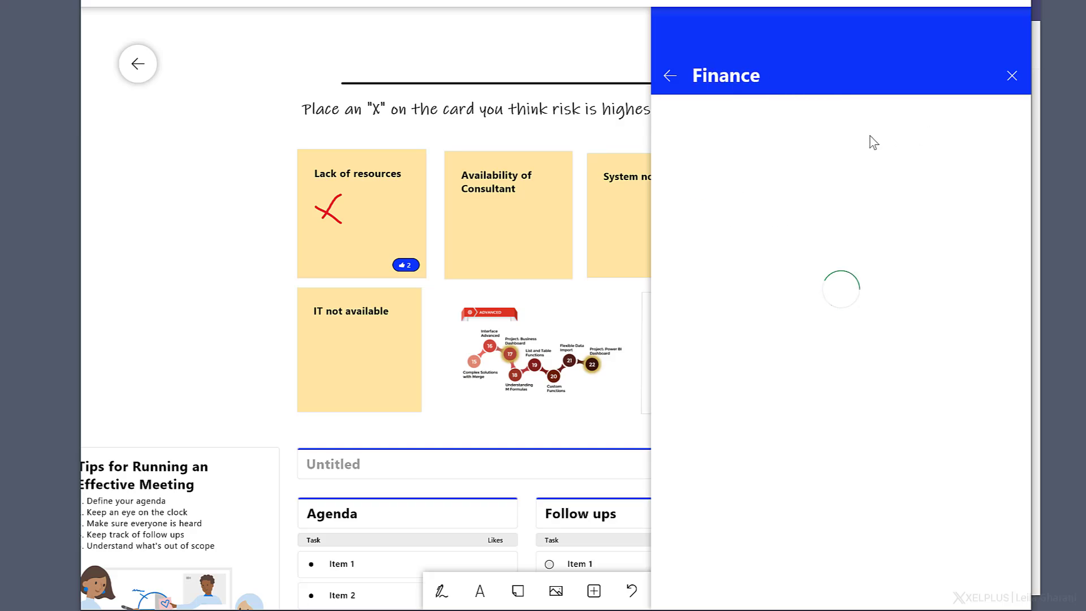
left_click(795, 237)
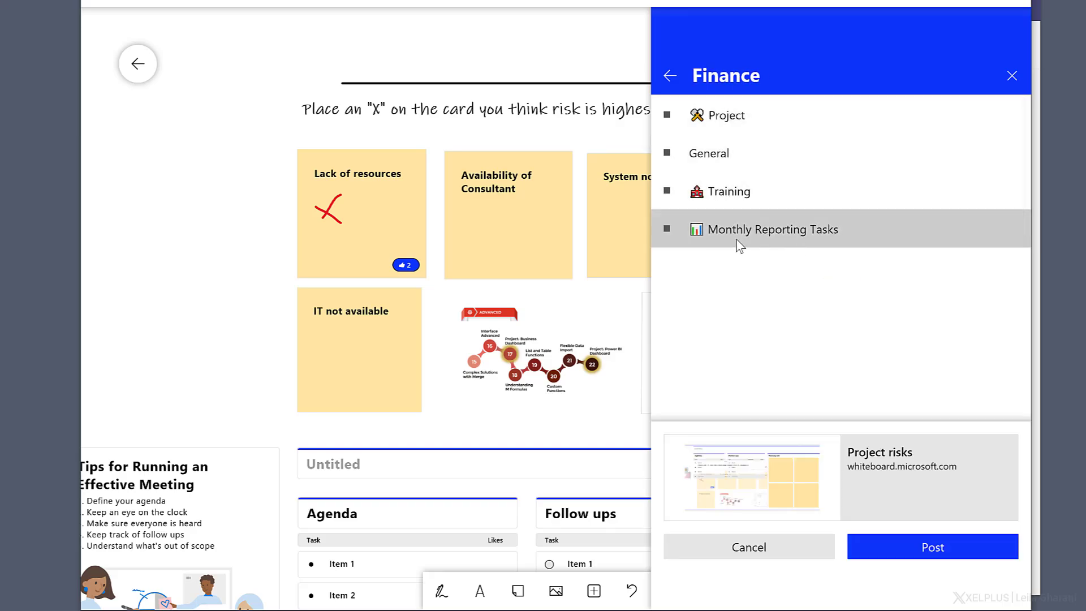
left_click(916, 553)
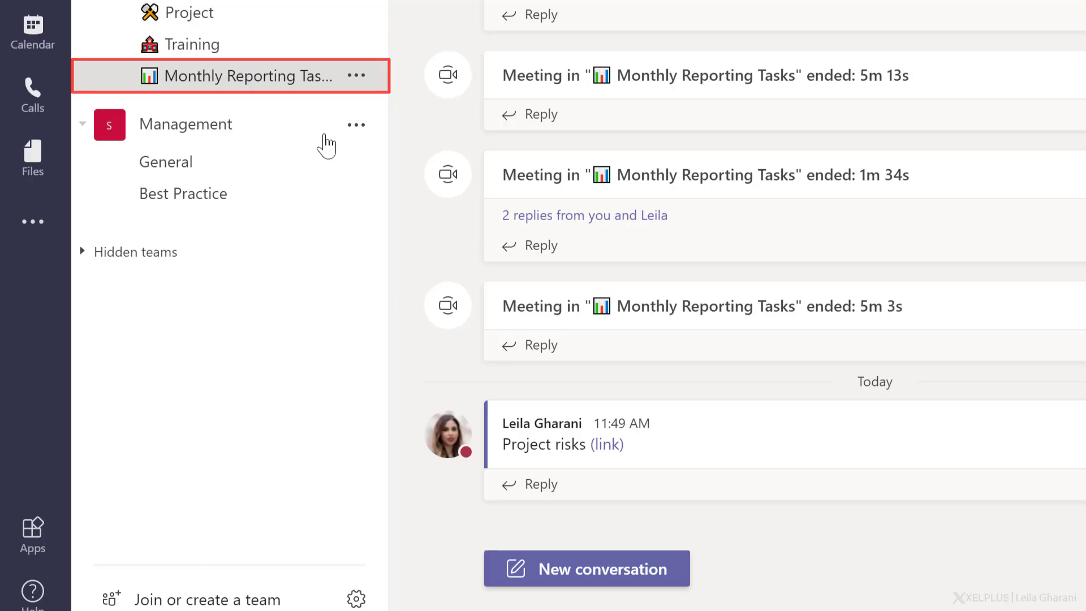
Step: Open the Project risks link post in the Monthly Reporting Tasks channel
left_click(608, 446)
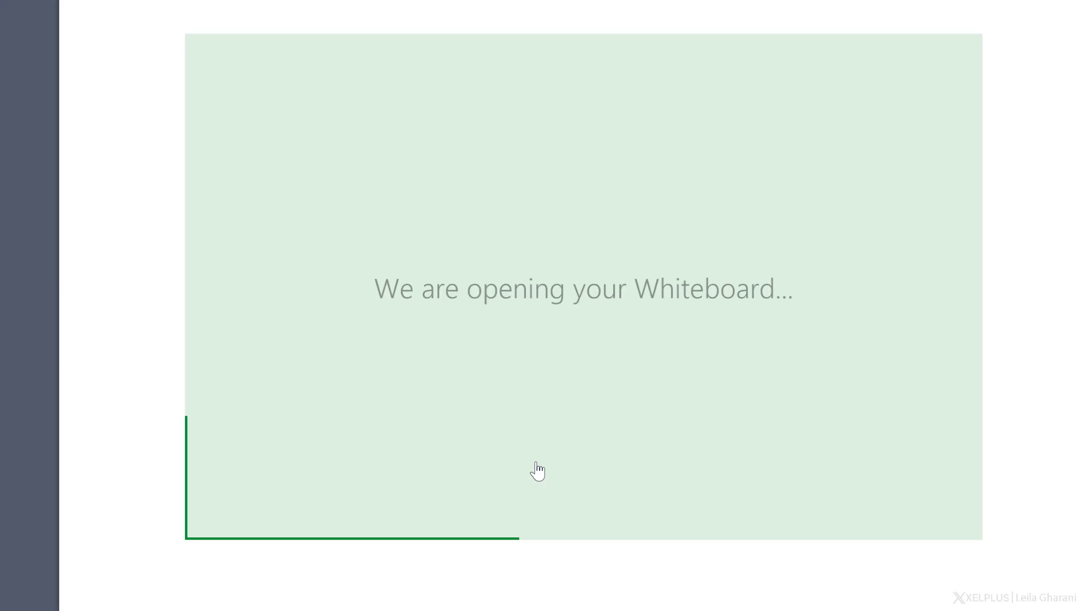